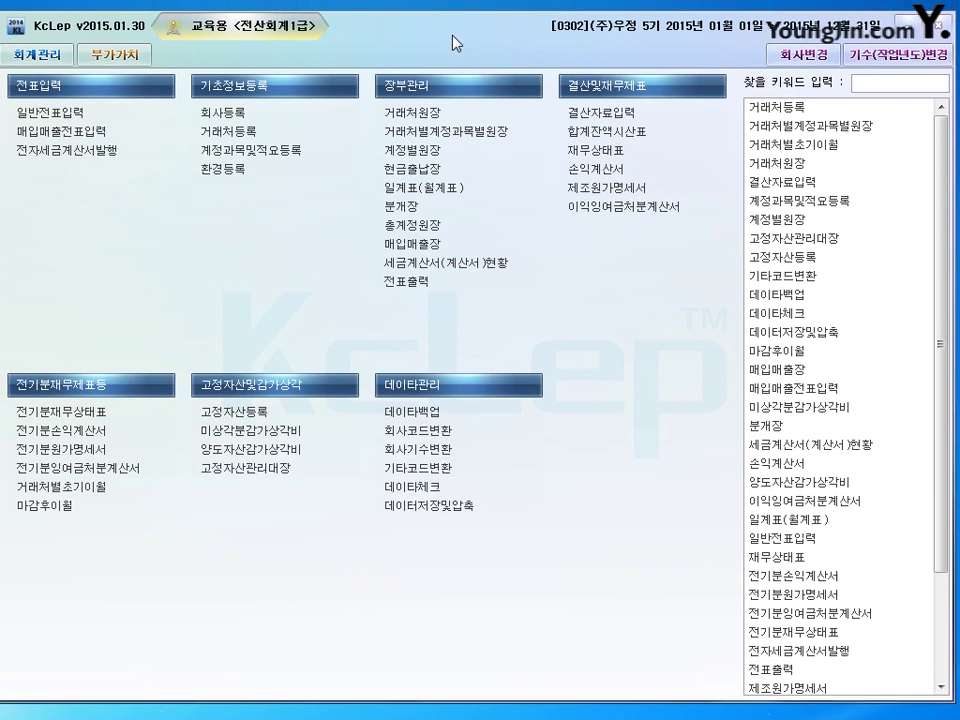
Open the prior-period income statement (전기분손익계산서) and enter 제품매출 (0404) with an amount of 240,000,000.
click(62, 431)
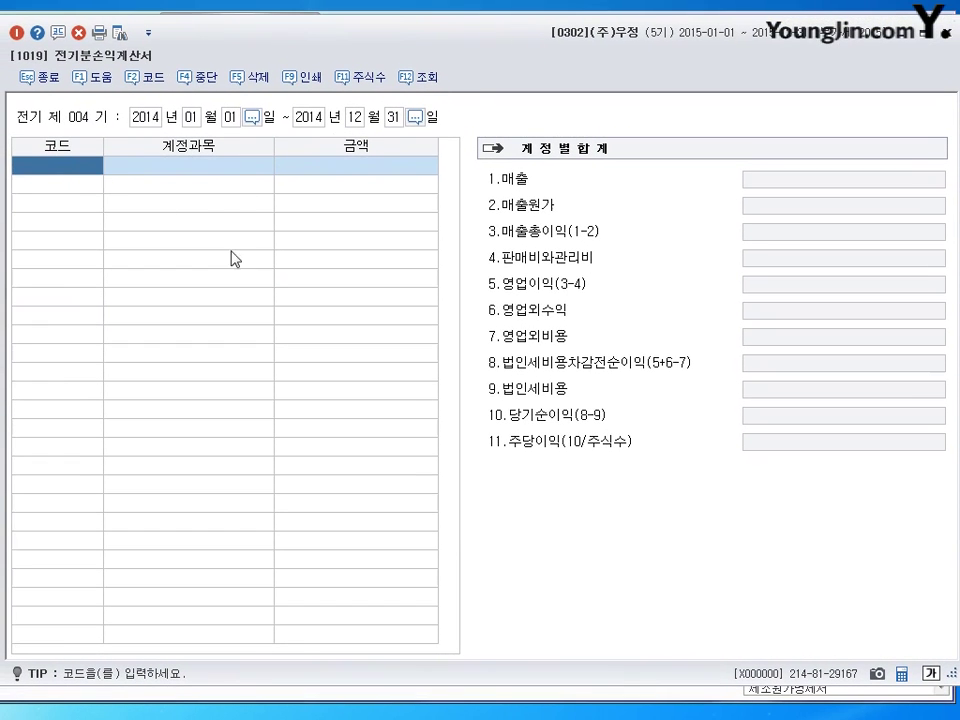
text(제)
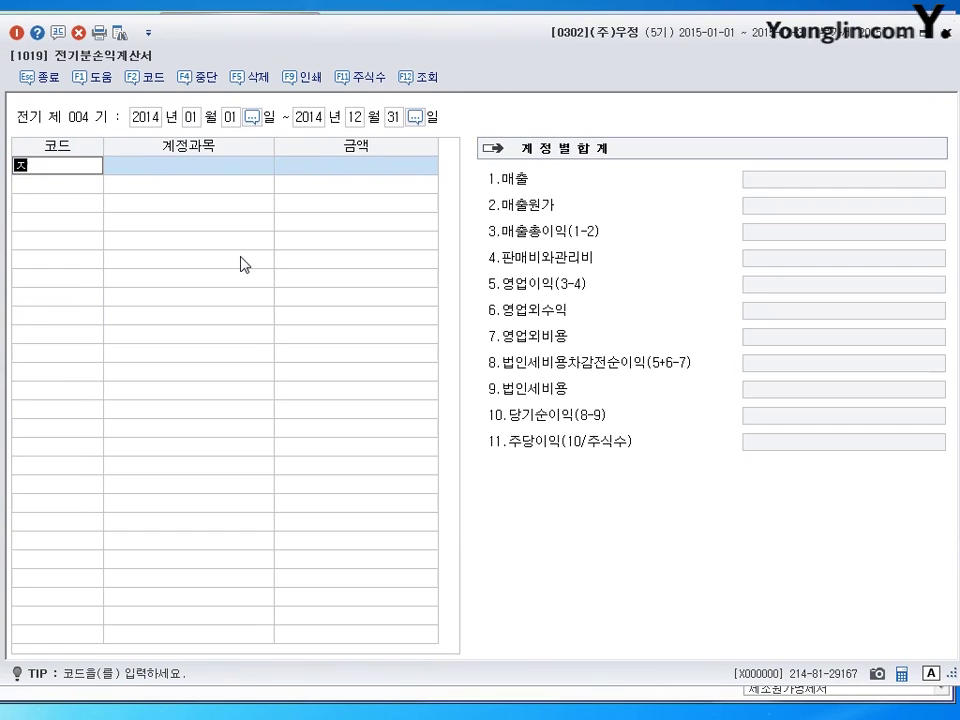
text(품)
key(Return)
key(Return)
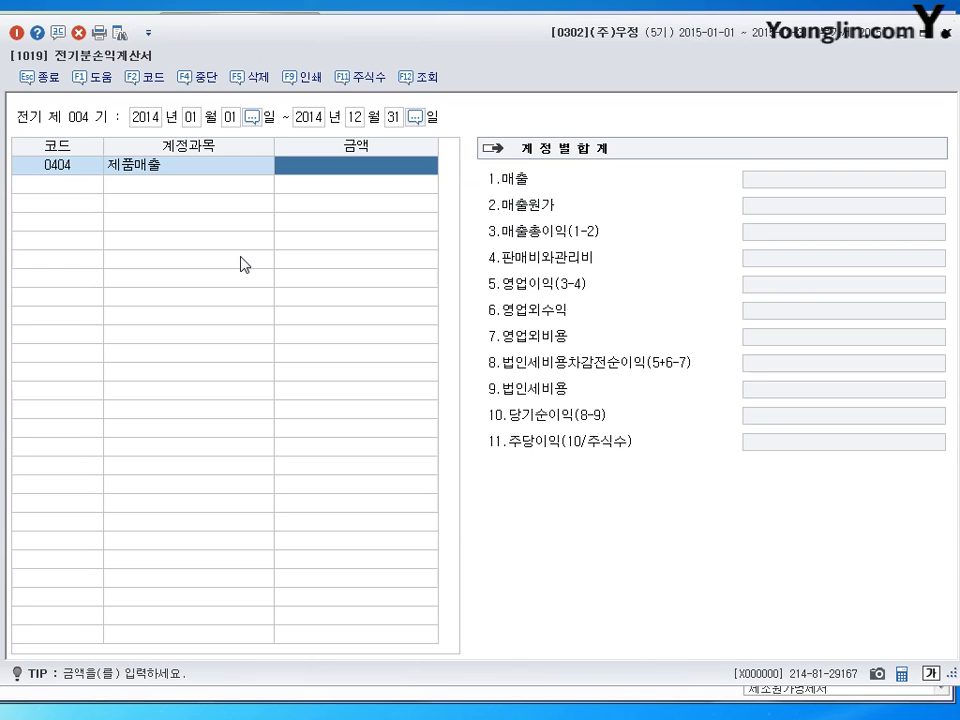
text(240000000)
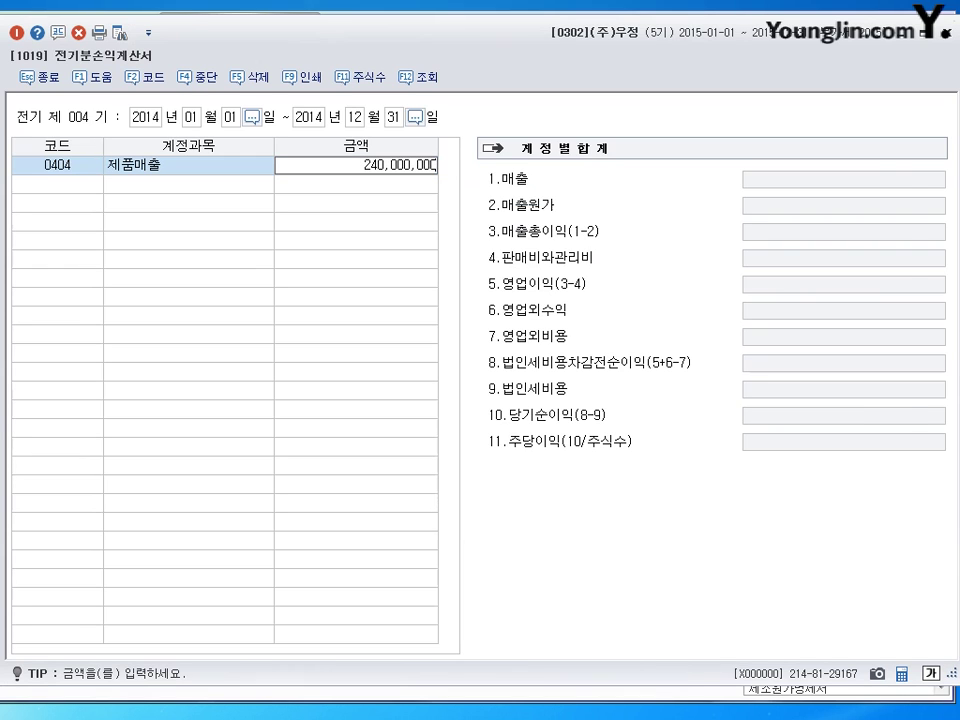
key(Return)
Add the 제품매출원가 account (0455) on the row below 제품매출.
text(제품)
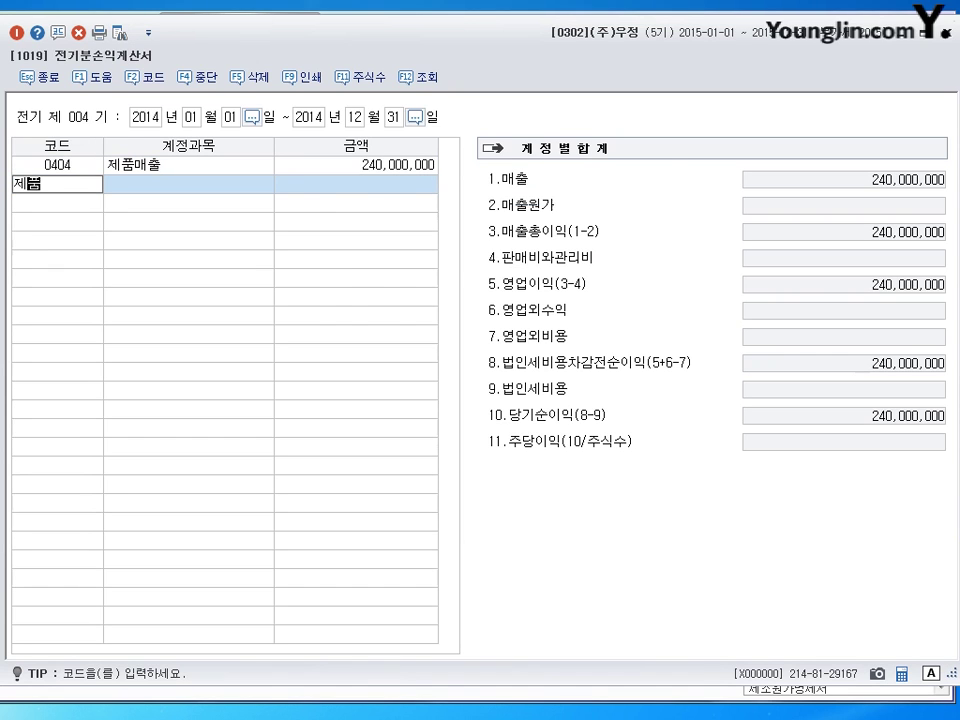
key(Return)
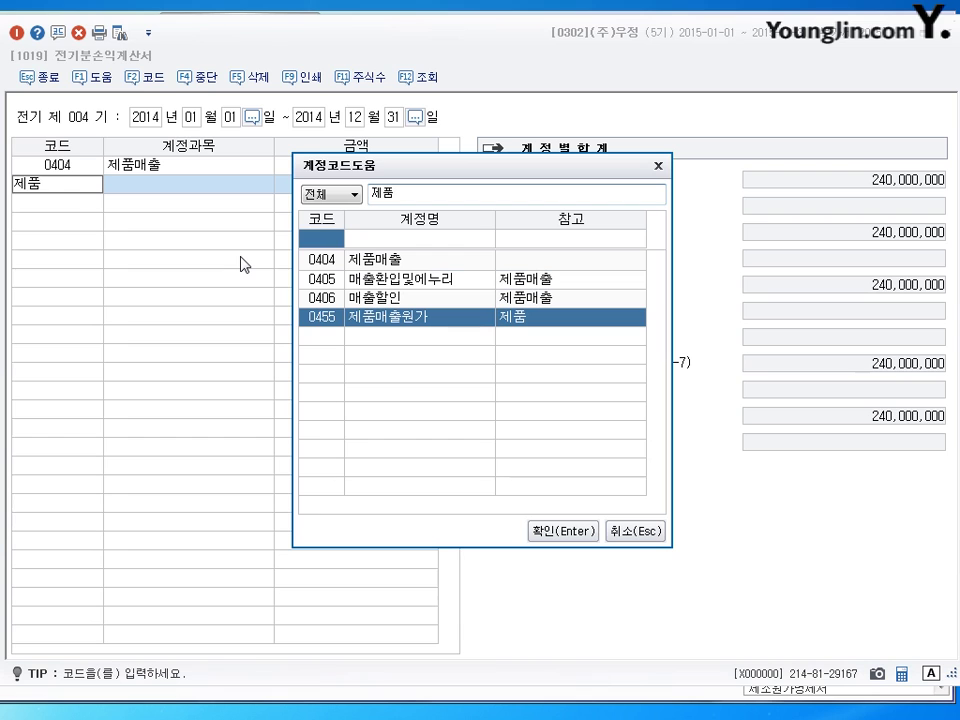
key(Return)
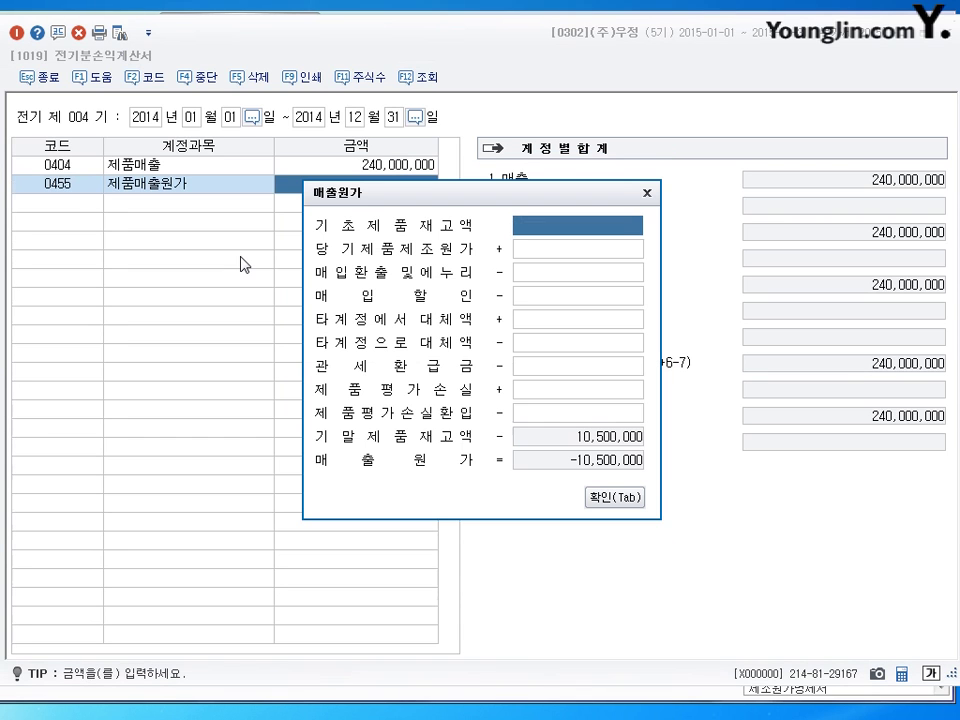
Fill in the 매출원가 breakdown with 기초제품재고액 35,000,000 and 당기제품제조원가 93,500,000, leaving the other adjustments blank, and confirm it.
drag(470, 192, 639, 171)
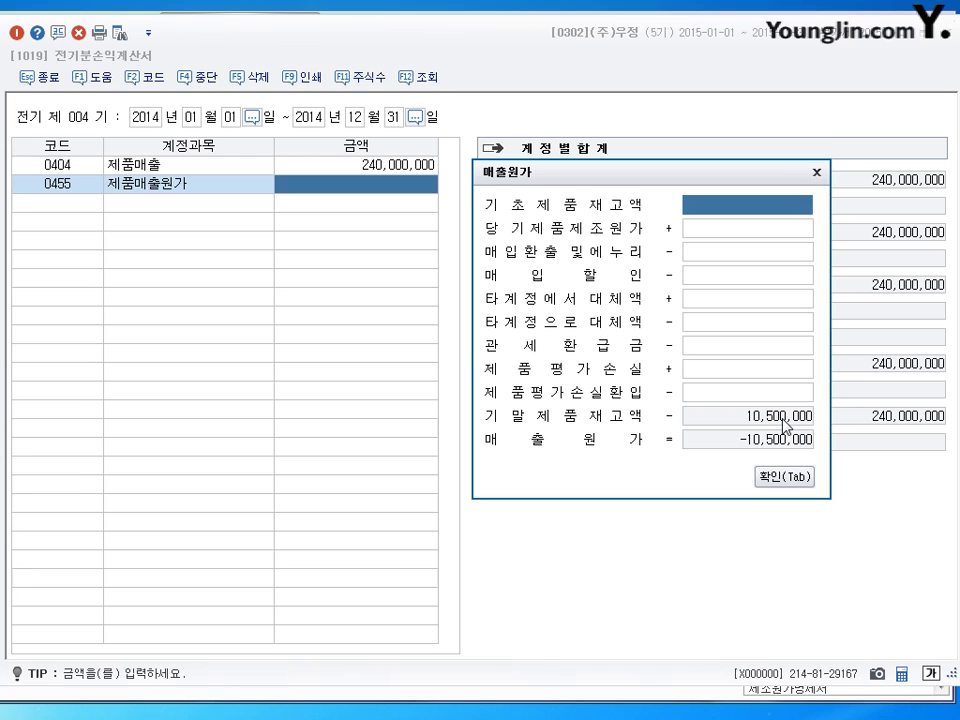
text(35000000)
key(Return)
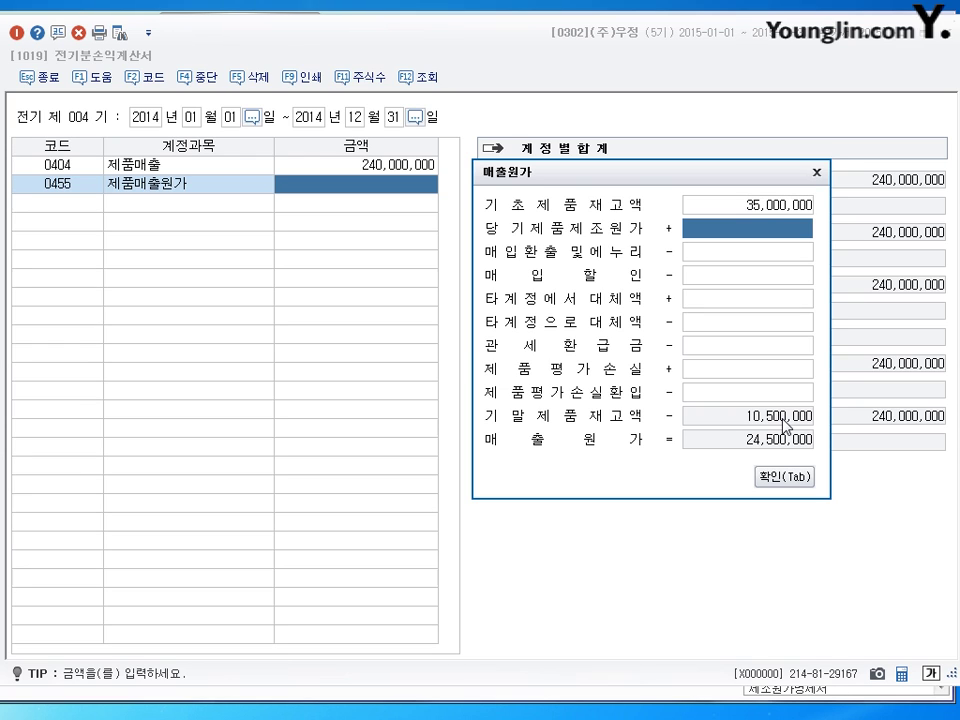
text(93,5)
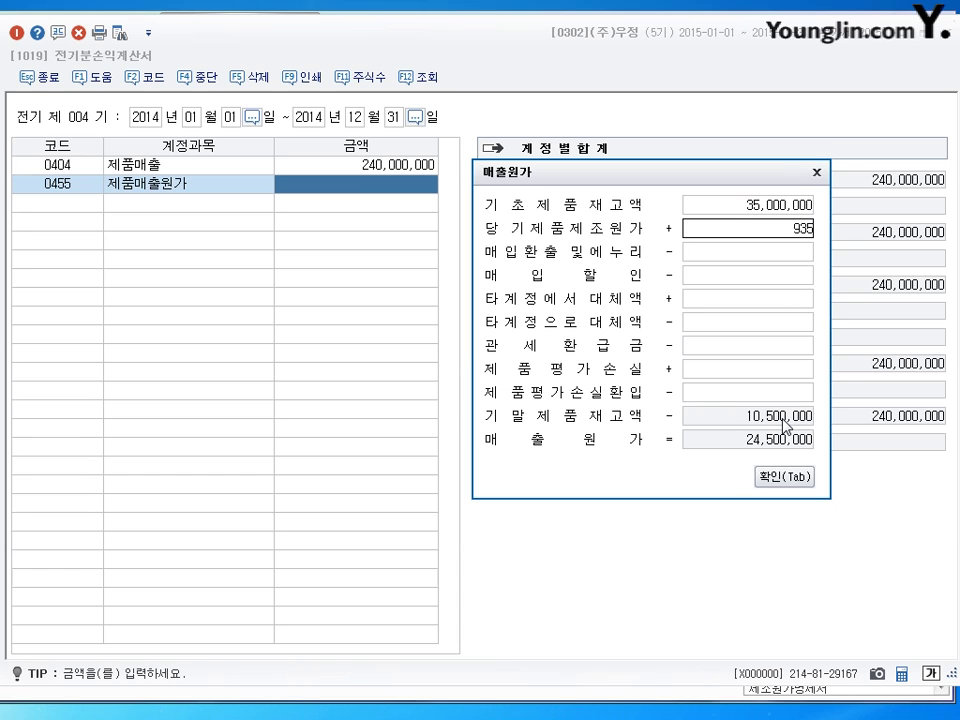
text(00,000)
key(Return)
key(Return)
key(Return)
key(Return)
key(Return)
key(Return)
key(Return)
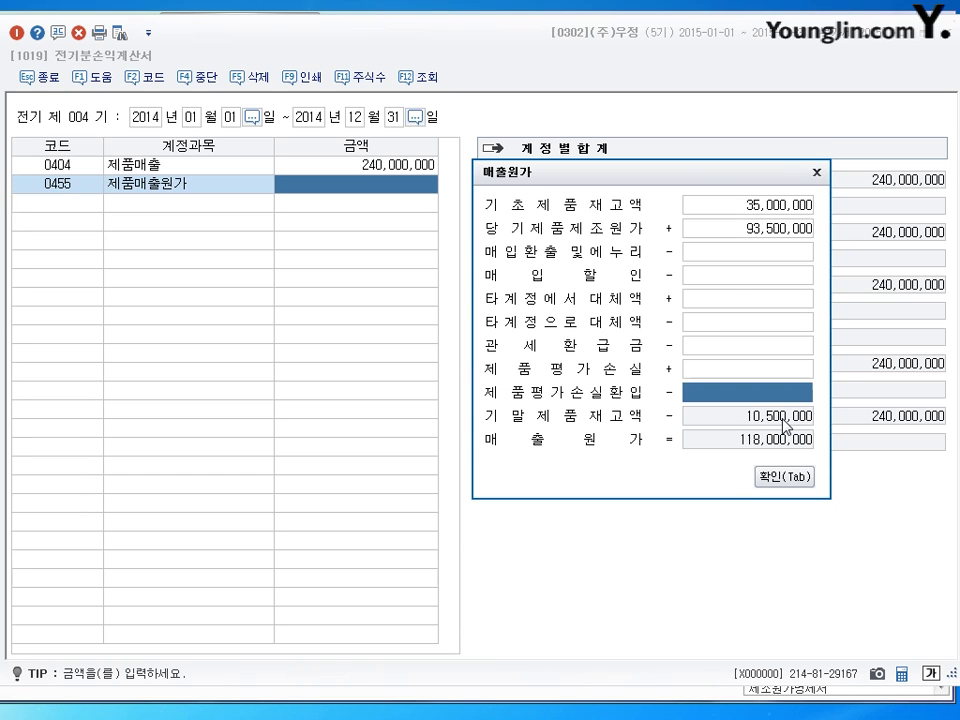
key(Return)
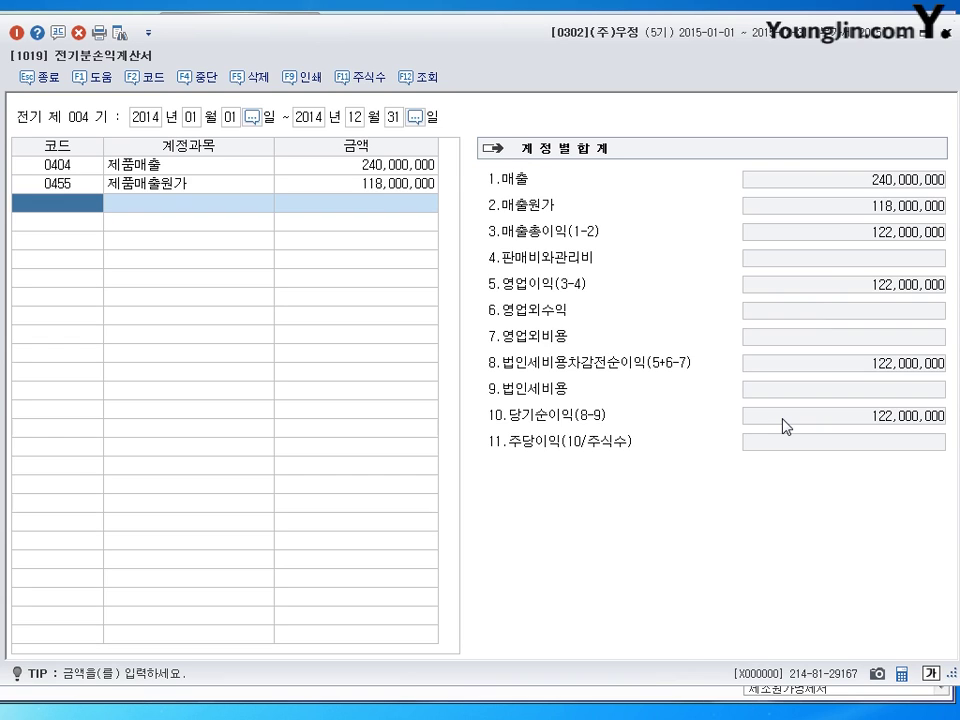
Add 급여 under account code 801 with an amount of 77,000,000.
text(801)
key(Return)
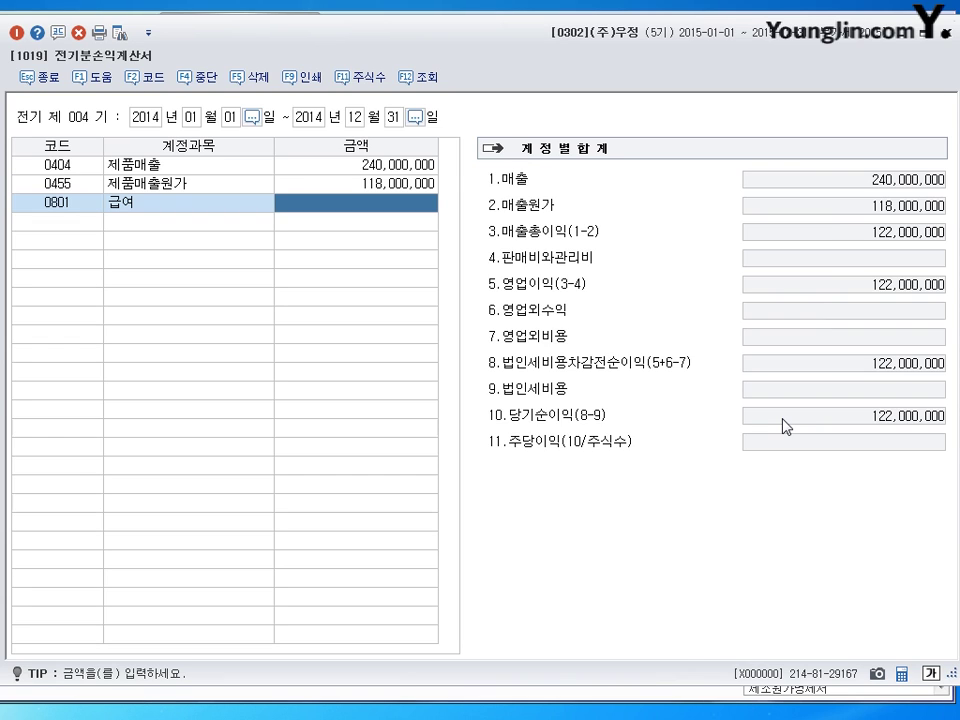
text(77000000)
key(Return)
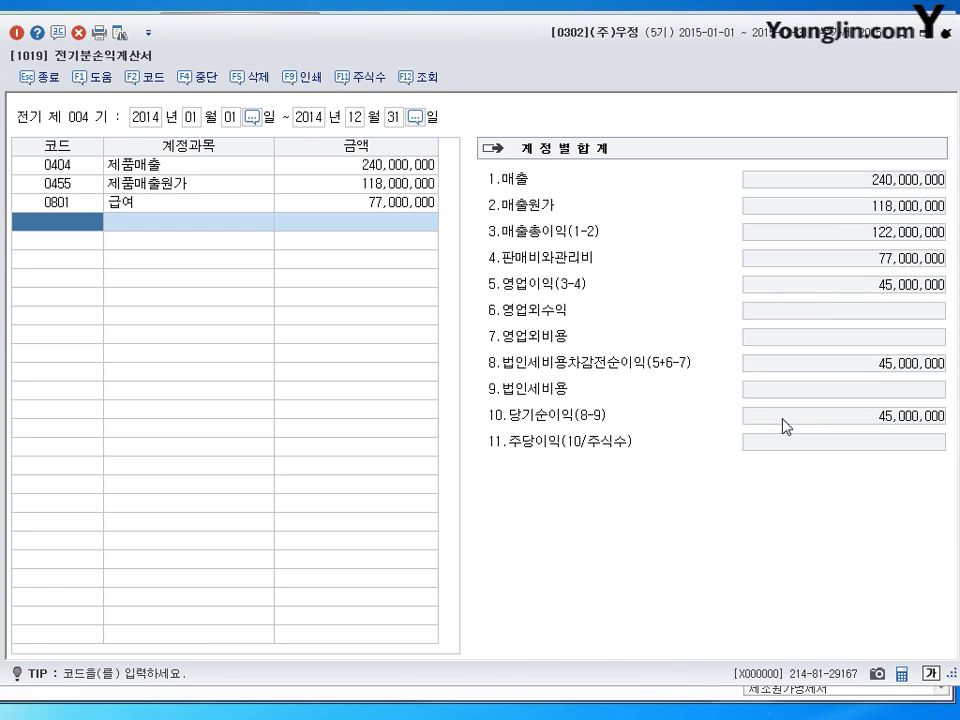
Look up the 복리후생비 account (0811) and enter it with an amount of 8,900,000.
text(복리)
key(Return)
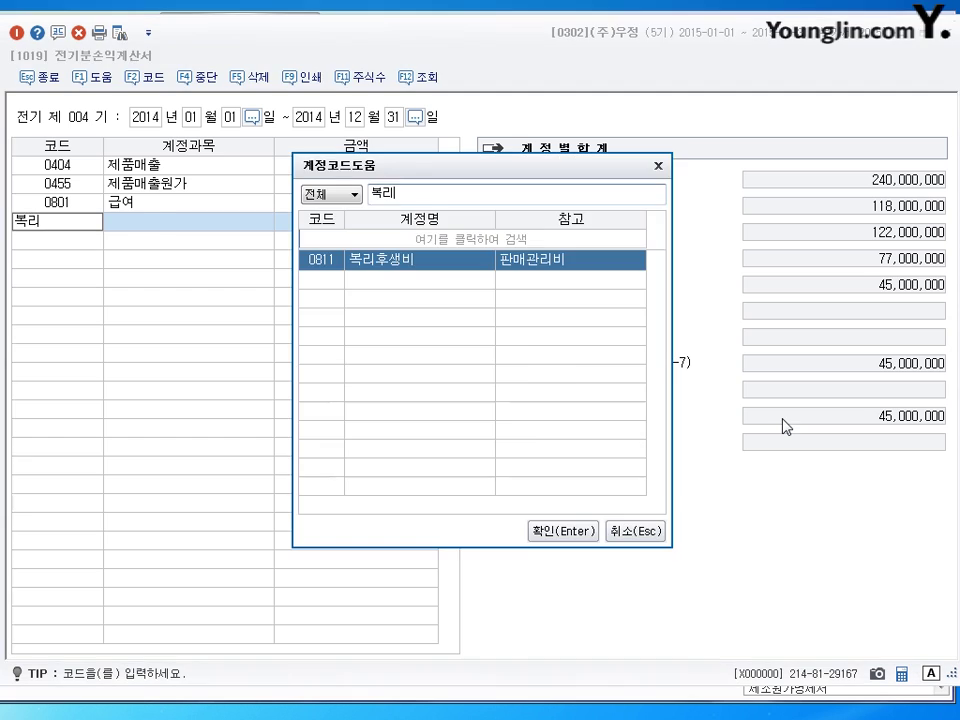
key(Return)
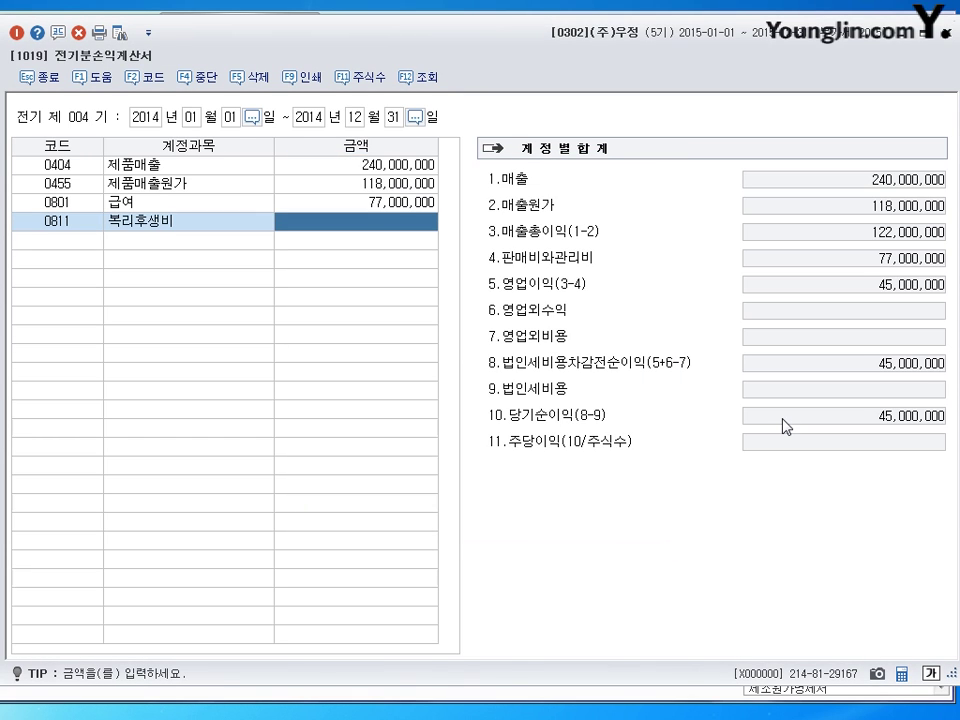
text(8900000)
key(Return)
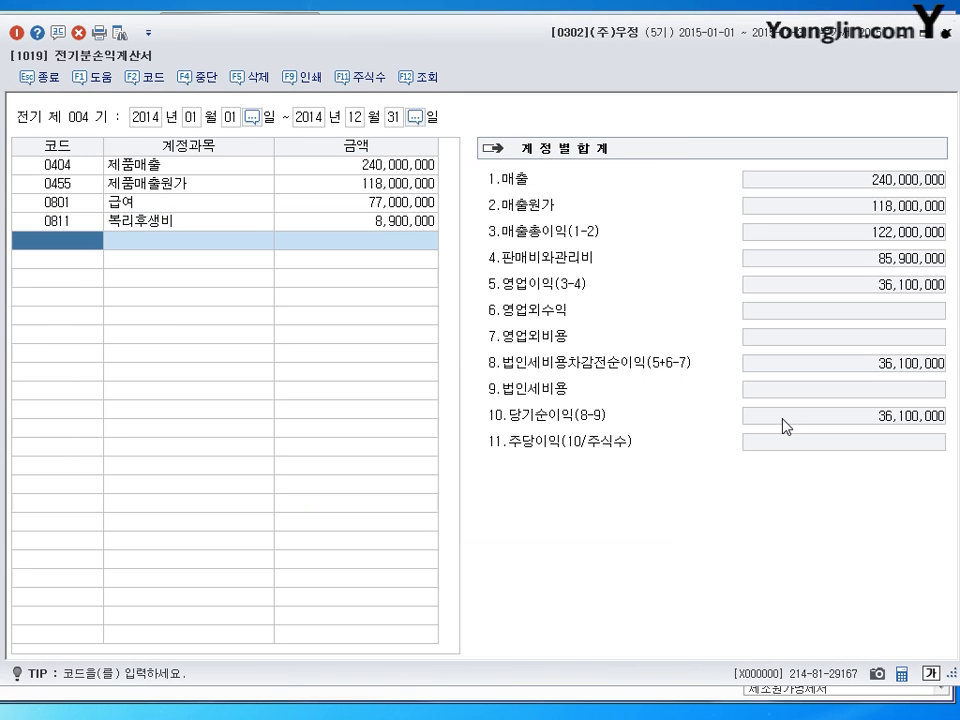
Look up the 통신비 account (0814) and enter it with an amount of 3,000,000.
text(통신)
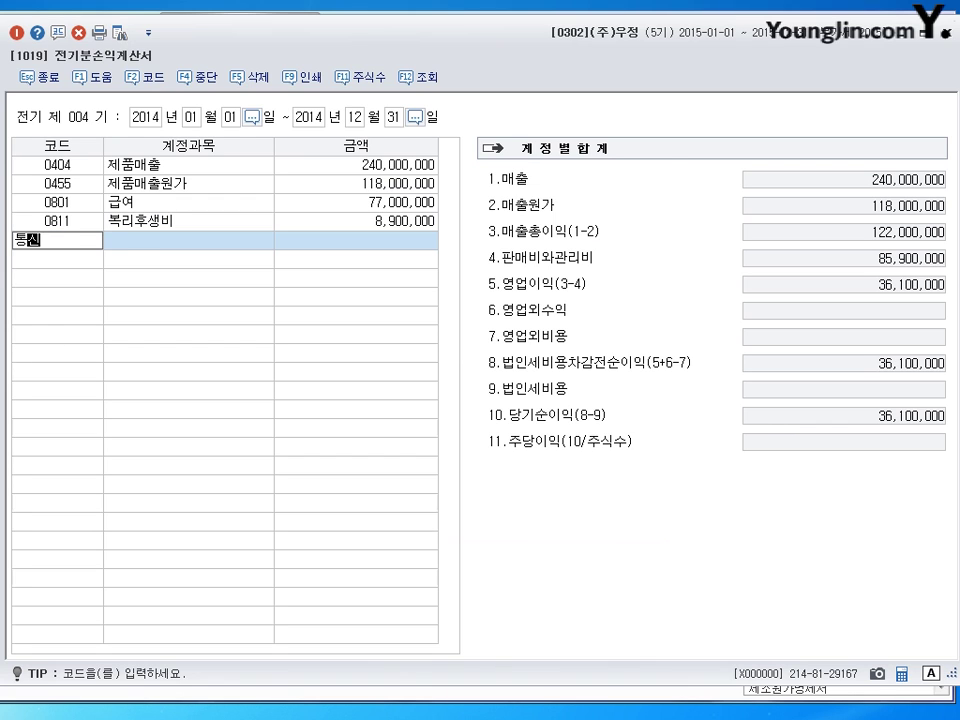
key(Return)
key(Return)
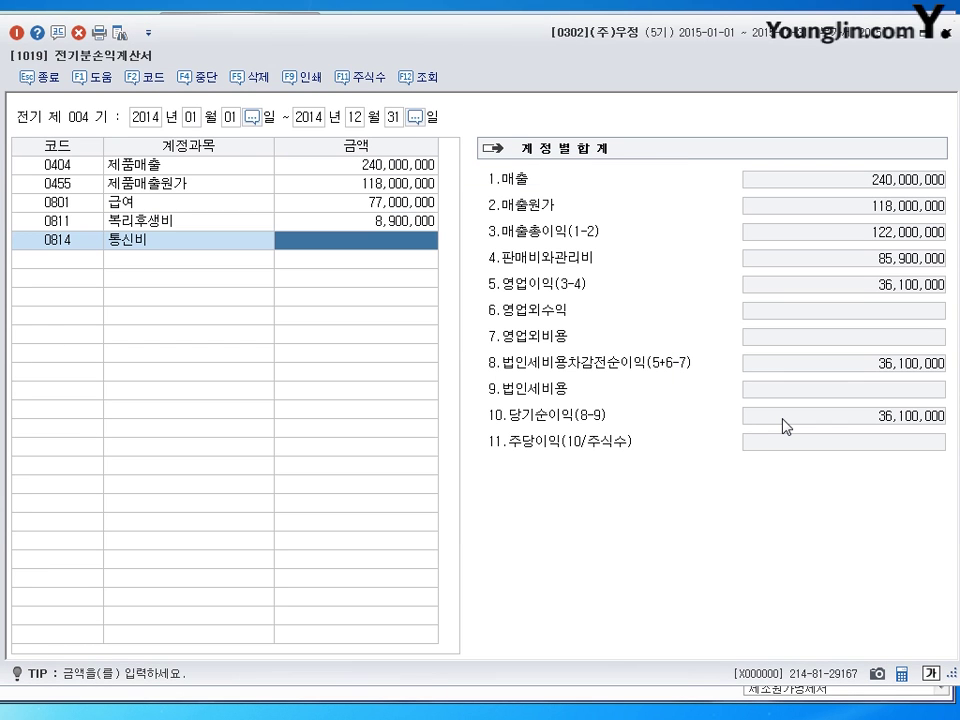
text(3000000)
key(Return)
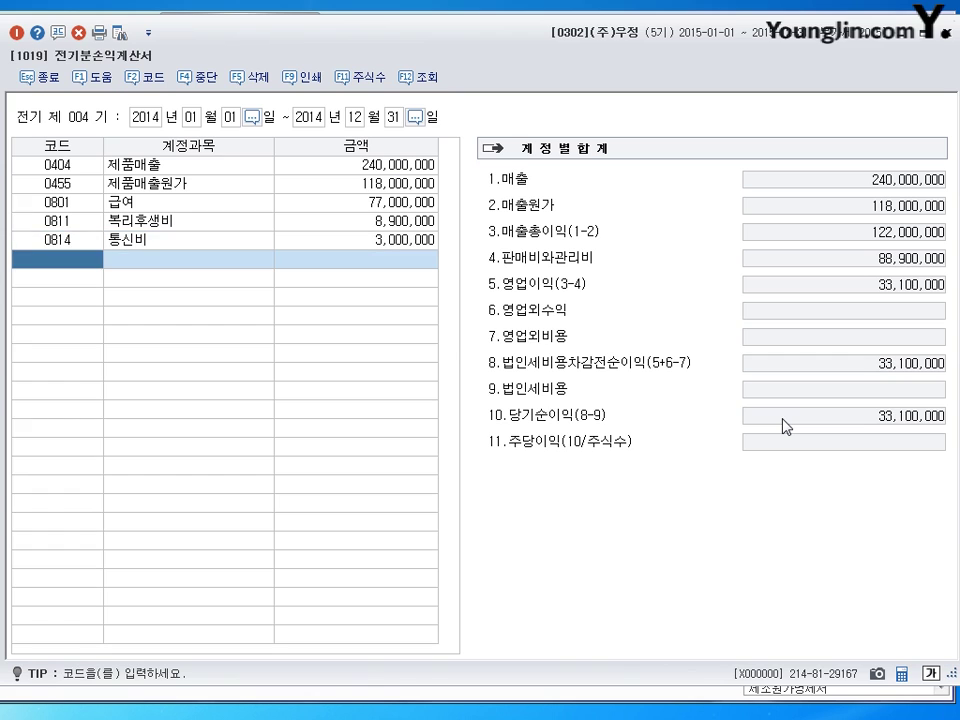
Look up the 수도광열비 account (0815) and enter it with an amount of 2,000,000.
text(수도)
key(Return)
key(Return)
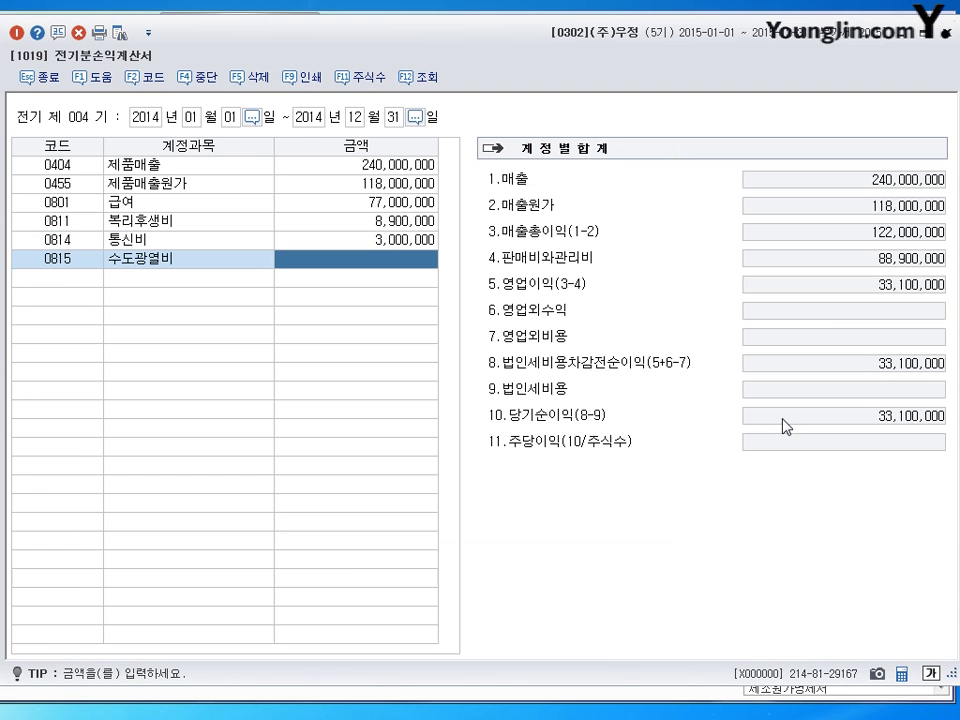
text(2000000)
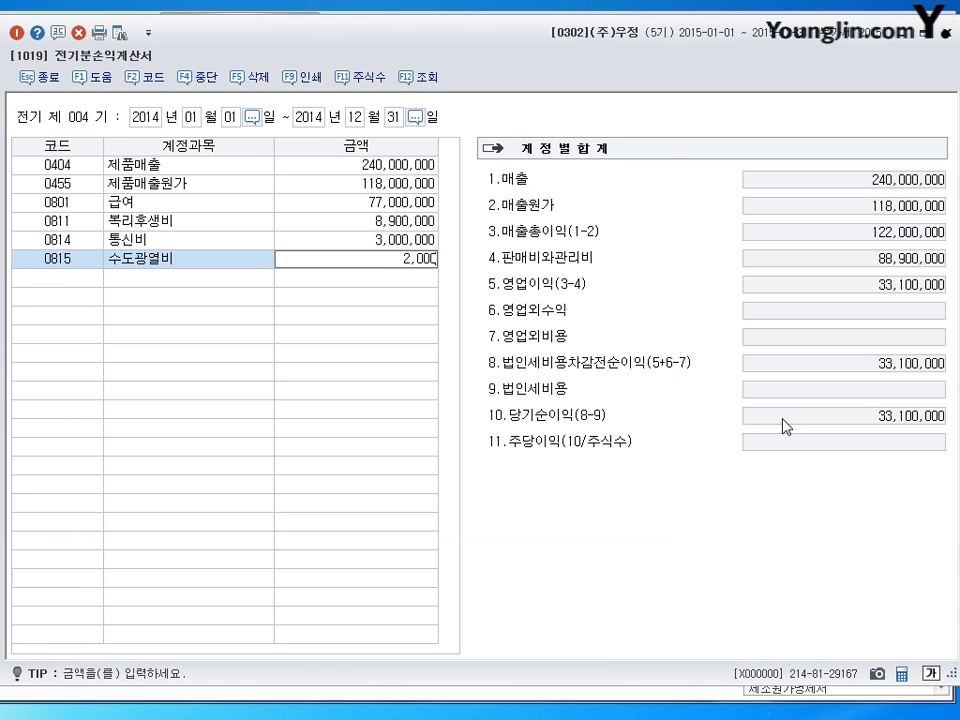
key(Return)
Look up the 세금과공과 account (0817) and enter it with an amount of 1,500,000.
text(세)
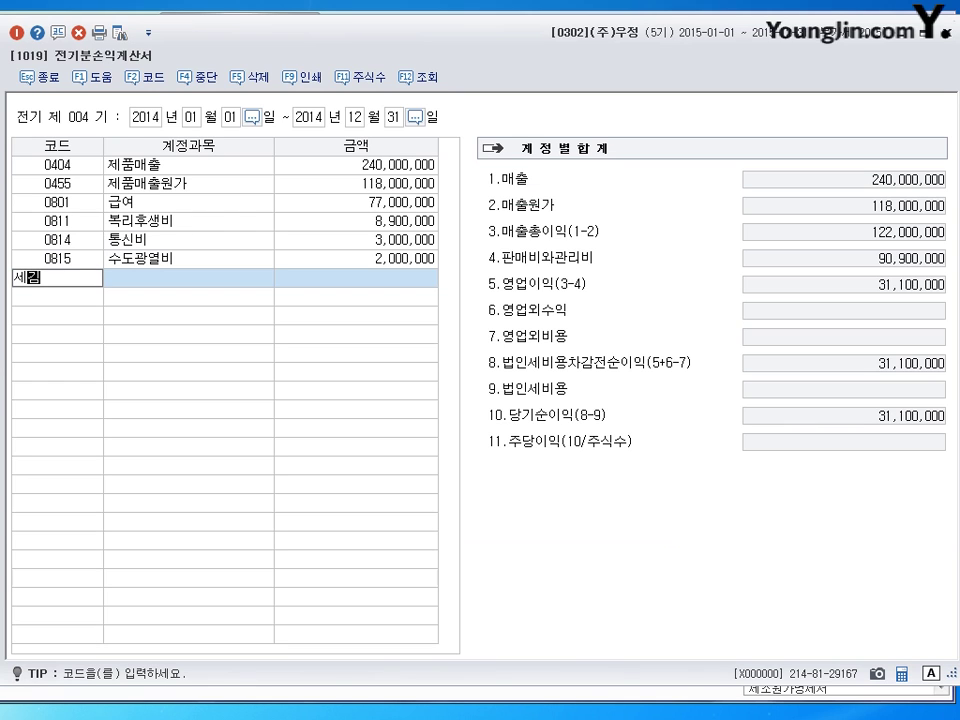
text(금)
key(Return)
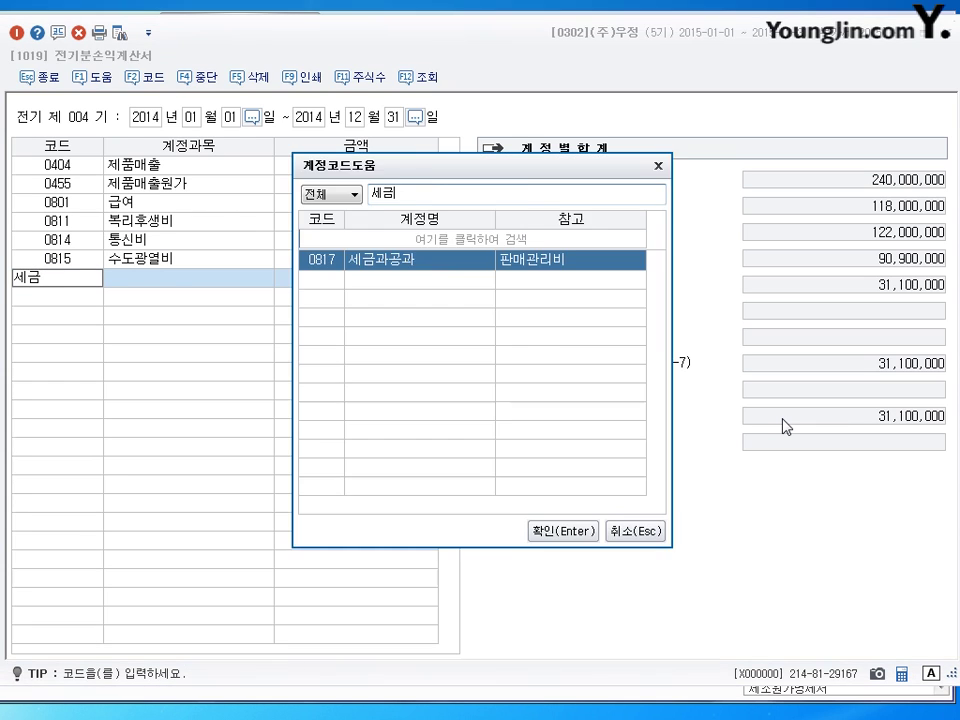
key(Return)
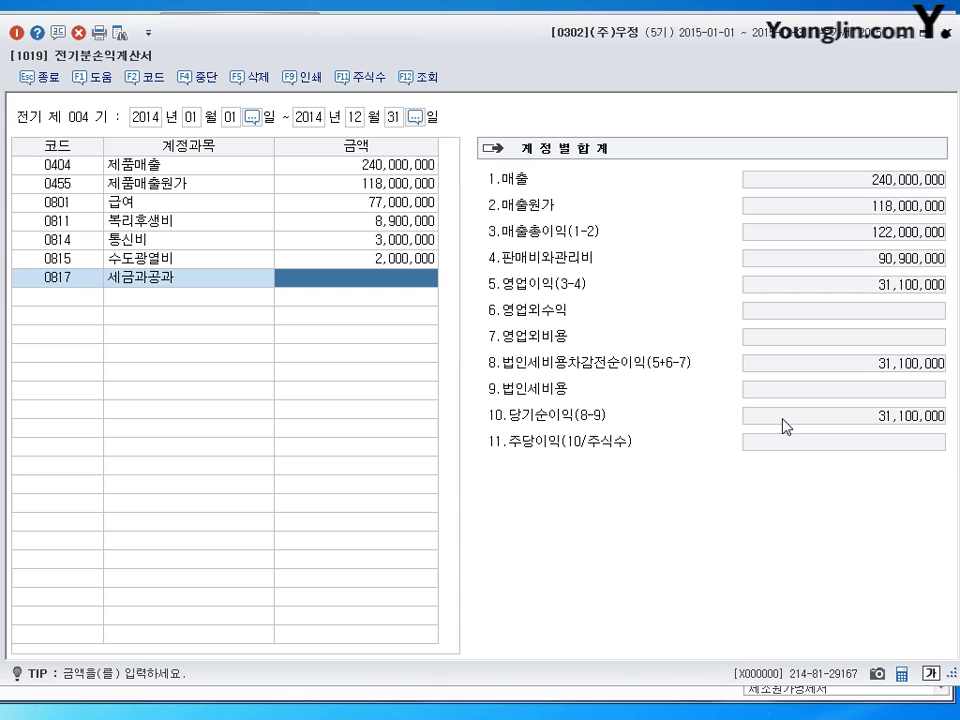
text(1500000)
key(Return)
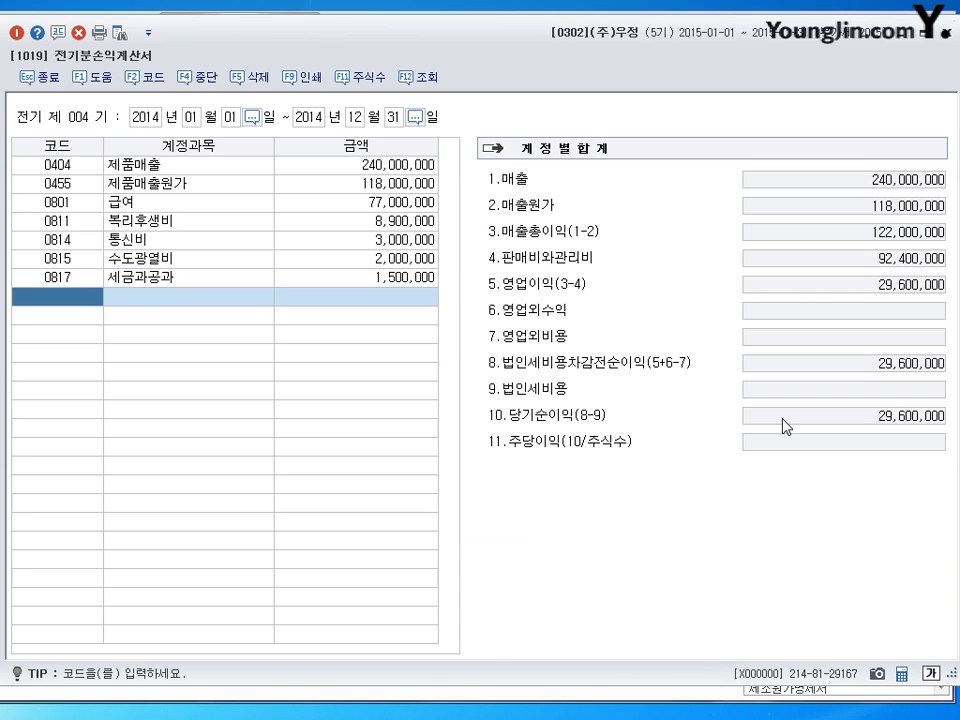
Look up the 감가상각비 account (0818) and enter it with an amount of 1,500,000.
text(감가)
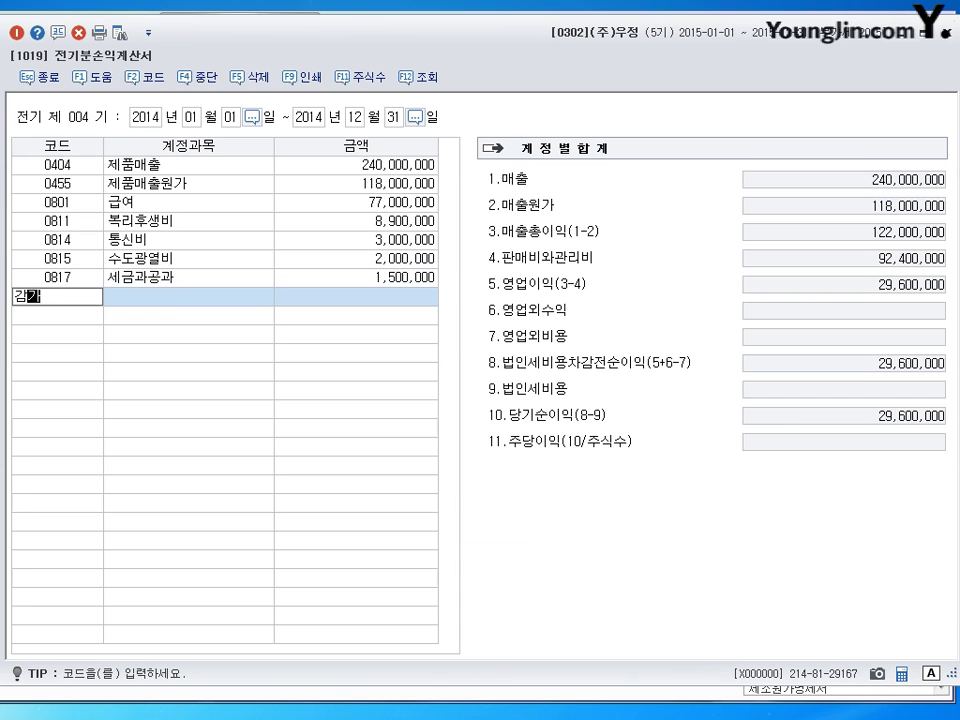
key(Return)
key(Return)
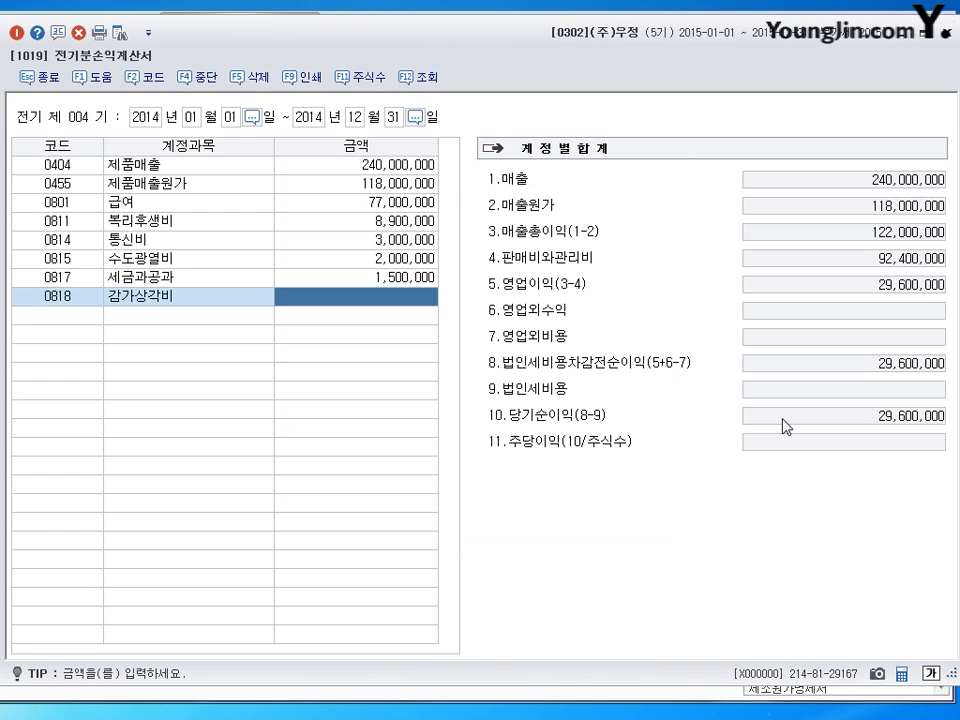
text(1500000)
key(Return)
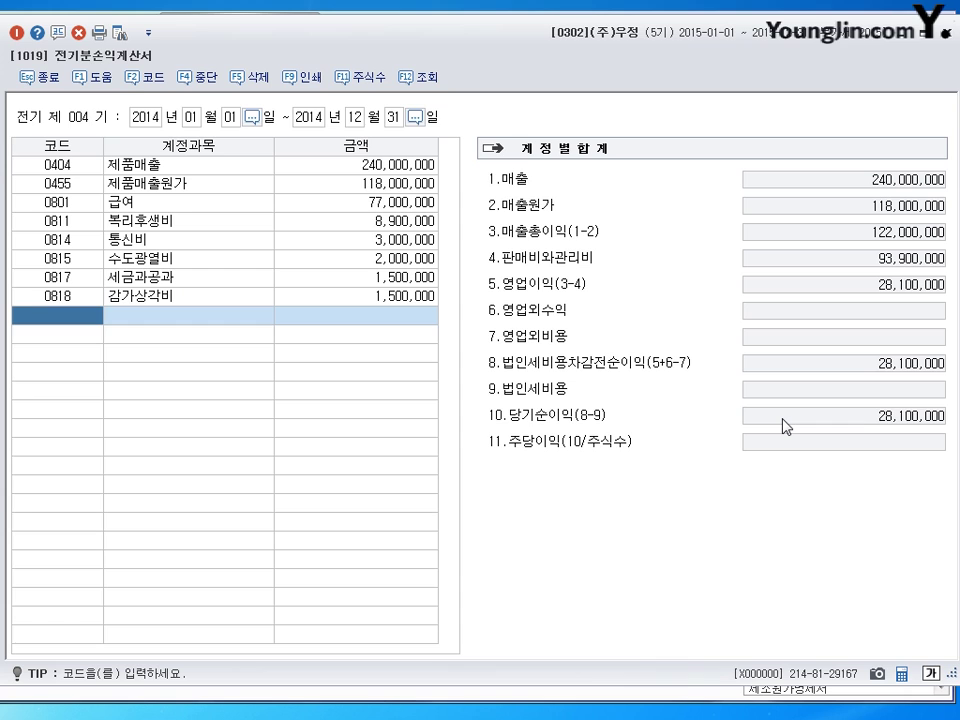
Look up the 임차료 account (0819) and enter it with an amount of 4,000,000.
text(임차)
key(Return)
key(Return)
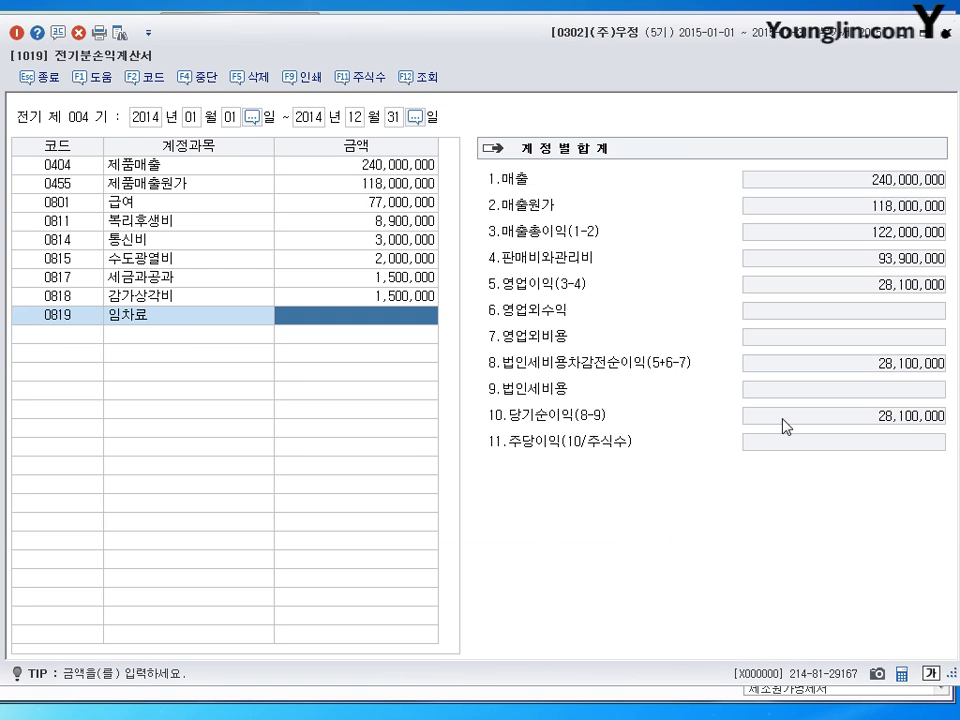
text(4000000)
key(Return)
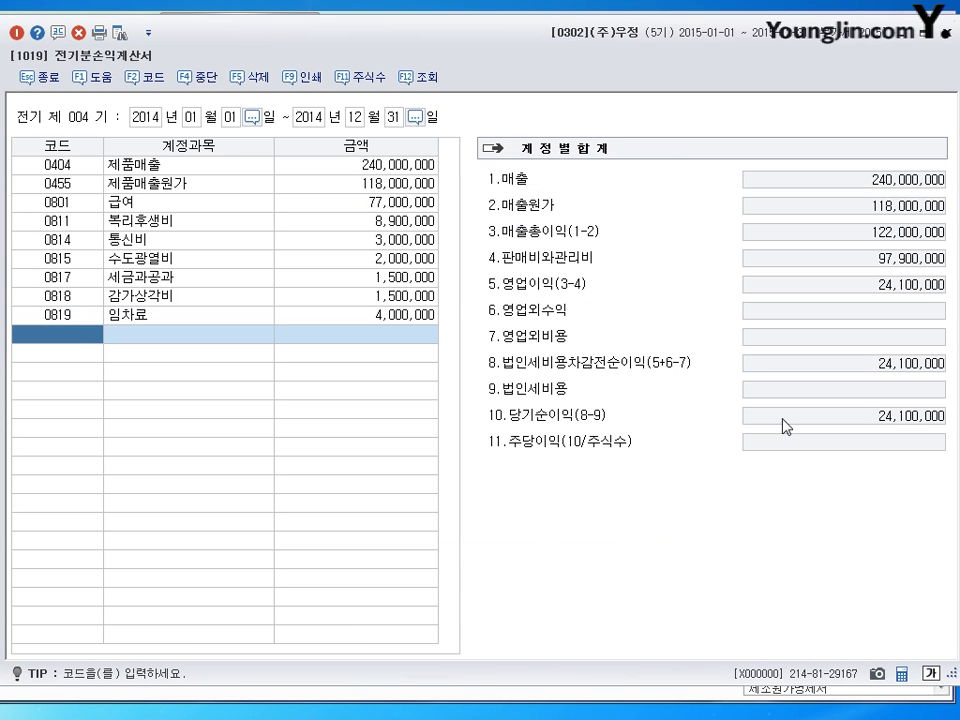
Look up the 수선비 account (0820) and enter it with an amount of 700,000.
text(수선)
key(Return)
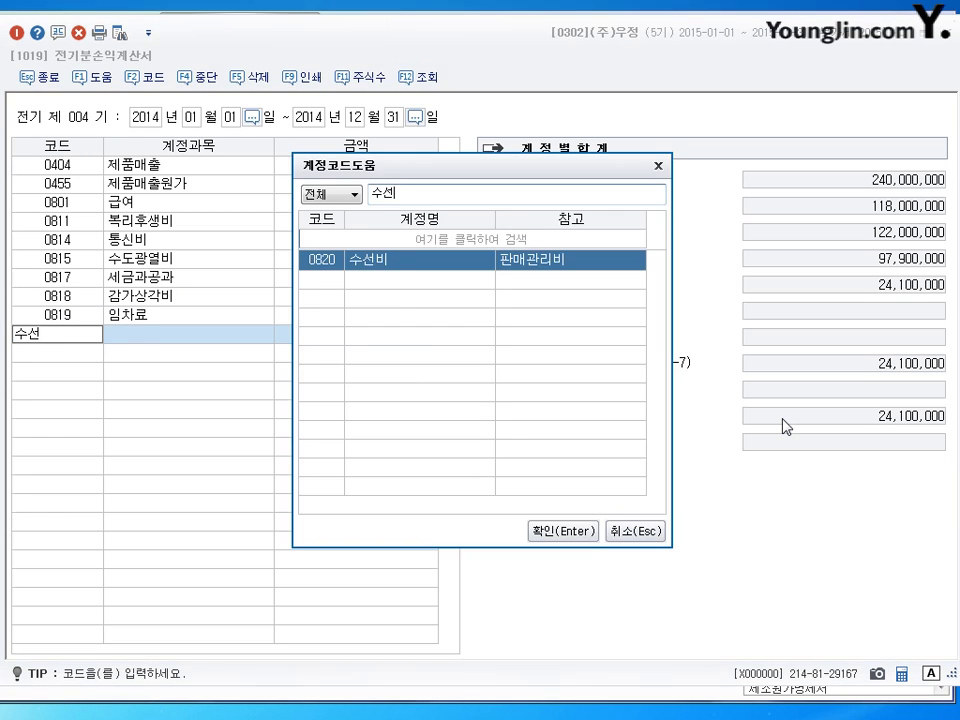
key(Return)
text(700000)
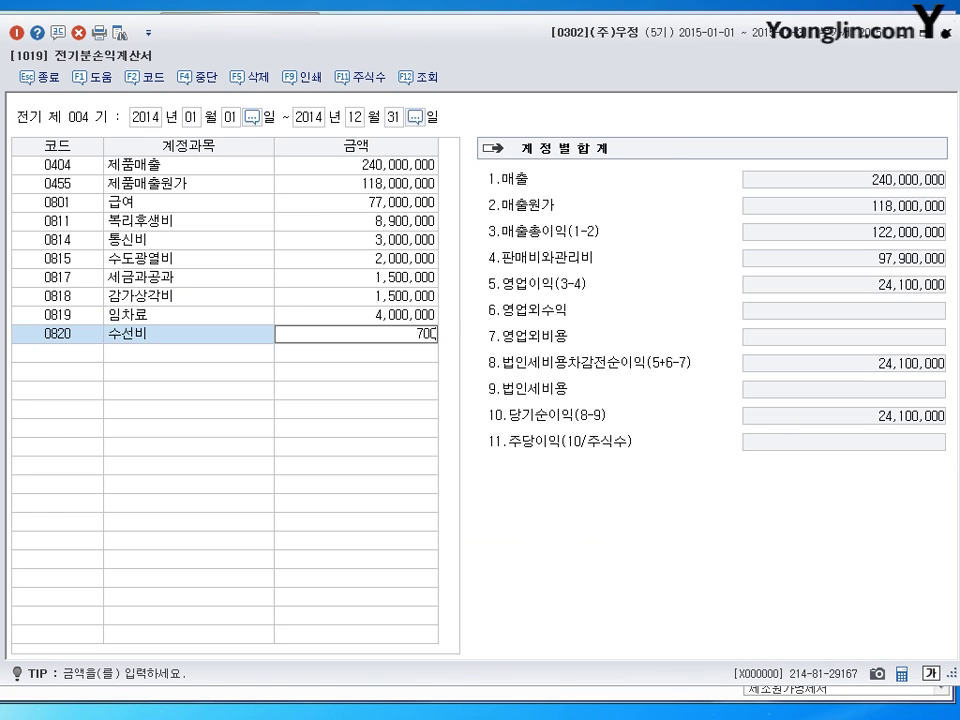
key(Return)
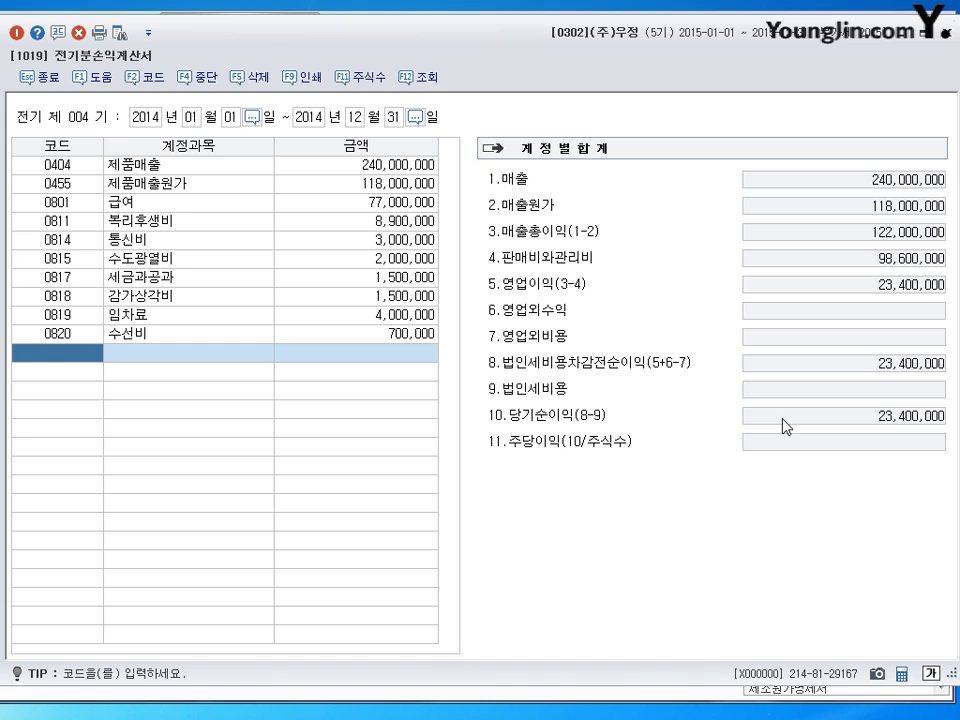
Look up the 차량유지비 account (0822) and enter it with an amount of 500,000.
text(차량)
key(Return)
key(Return)
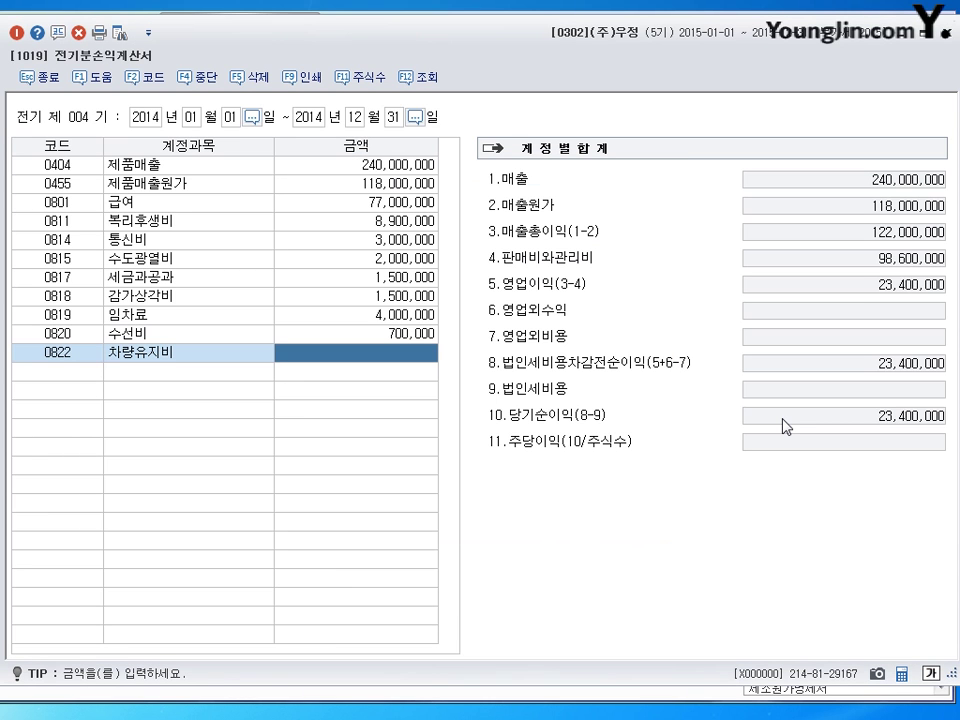
text(5000000)
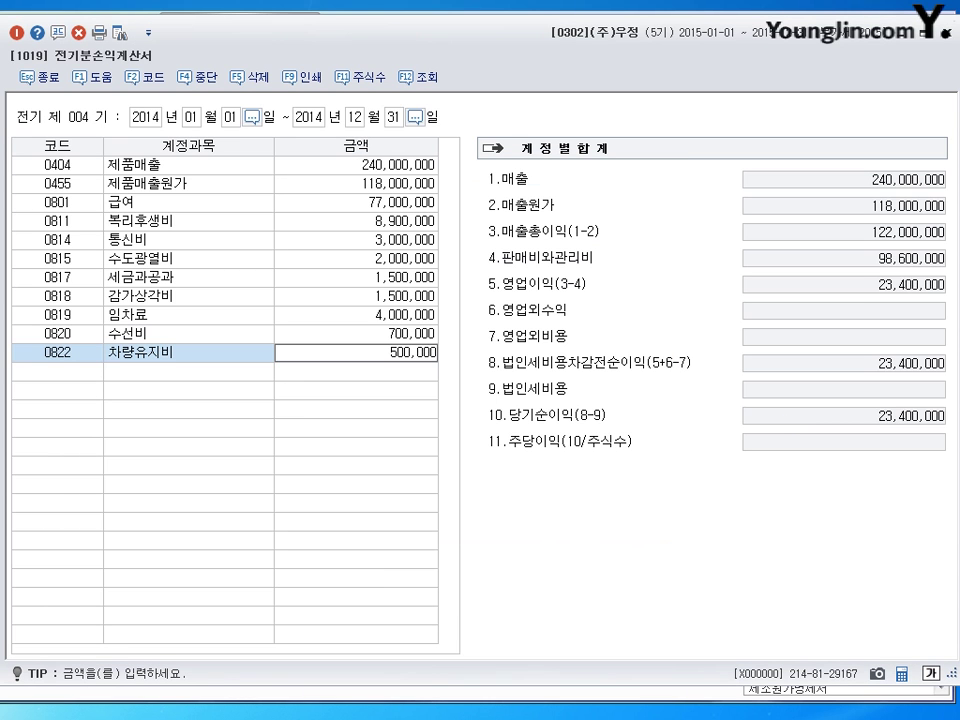
key(Return)
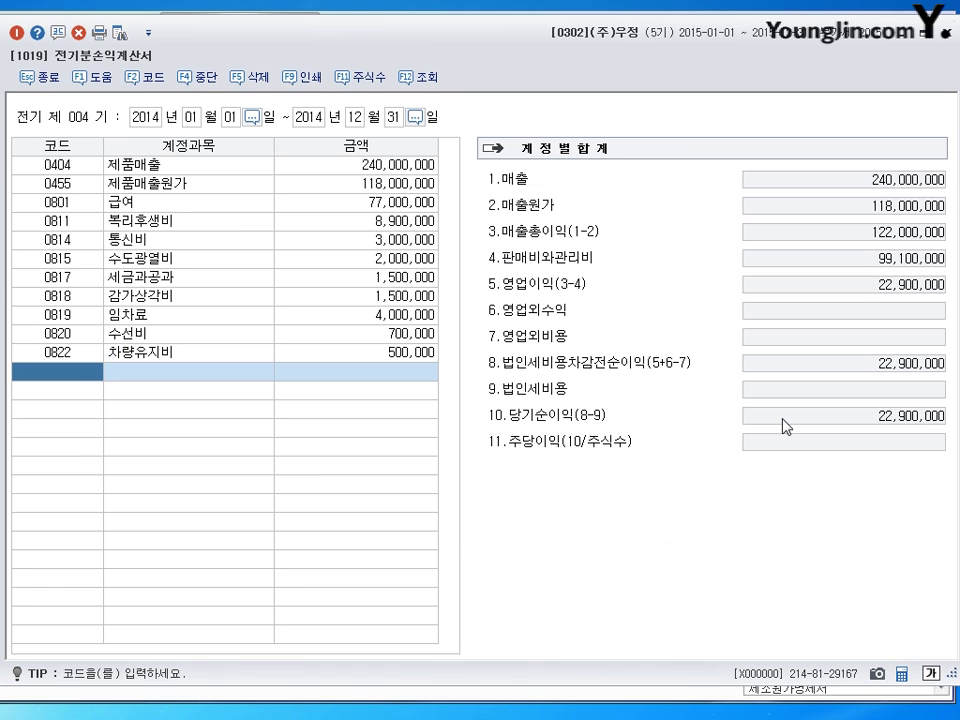
Look up the 운반비 account (0824) and enter it with an amount of 1,000,000.
text(운반)
key(Return)
key(Return)
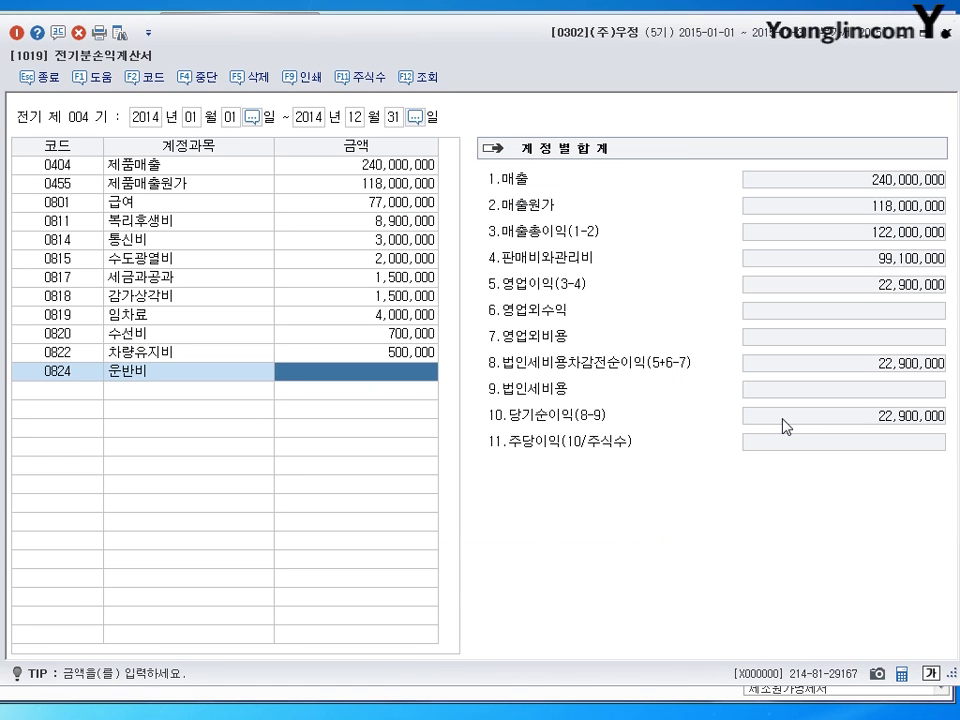
text(1000000)
key(Return)
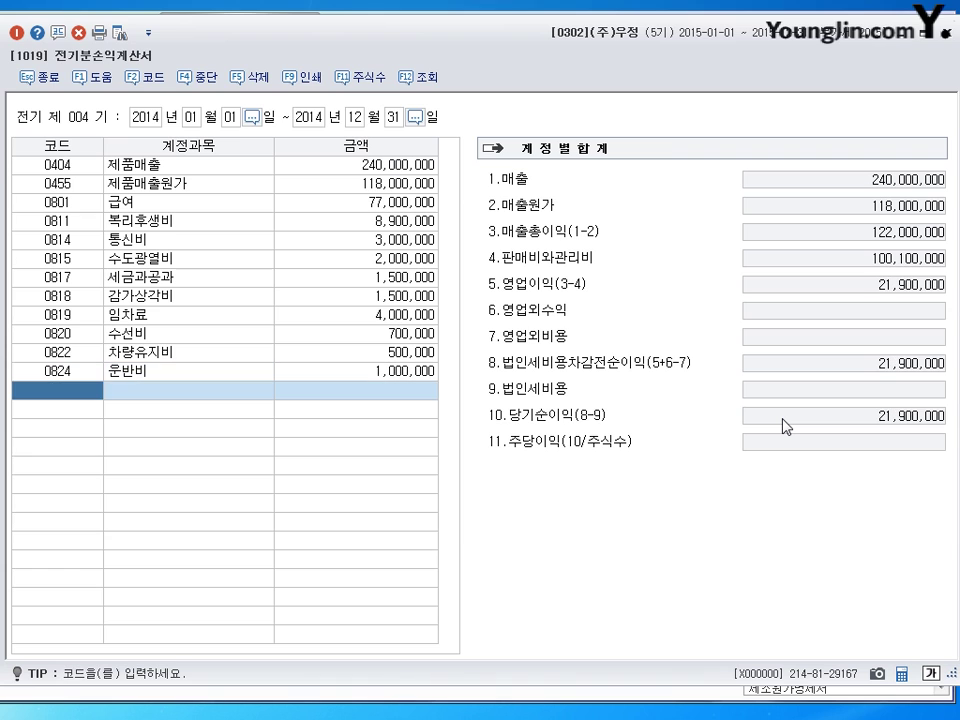
Look up the 도서인쇄비 account (0826) and enter it with an amount of 900,000.
text(도서)
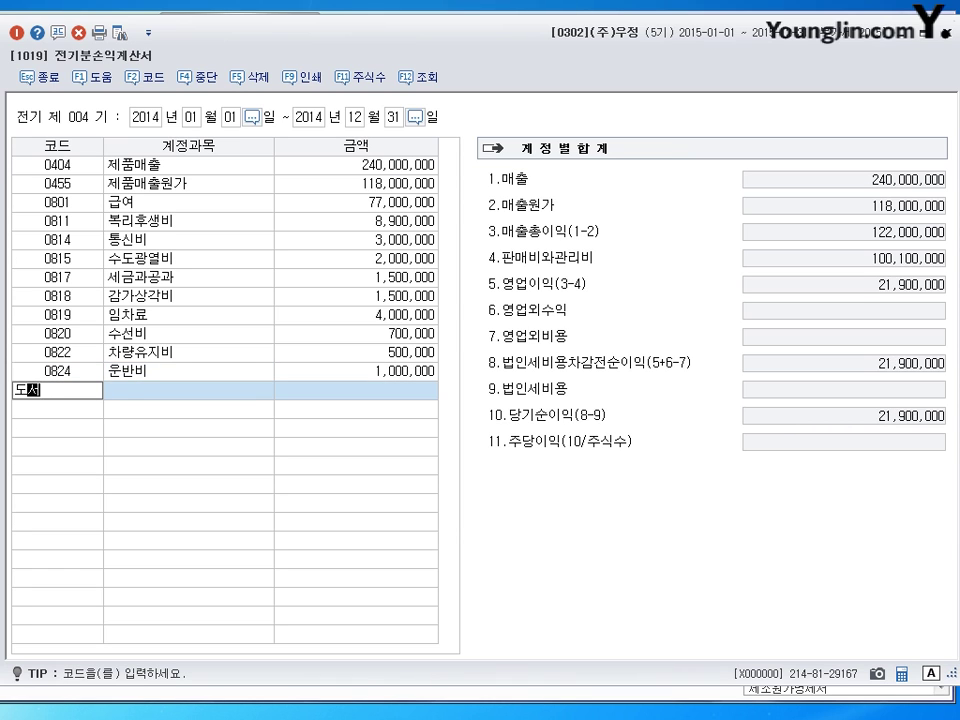
key(Return)
key(Return)
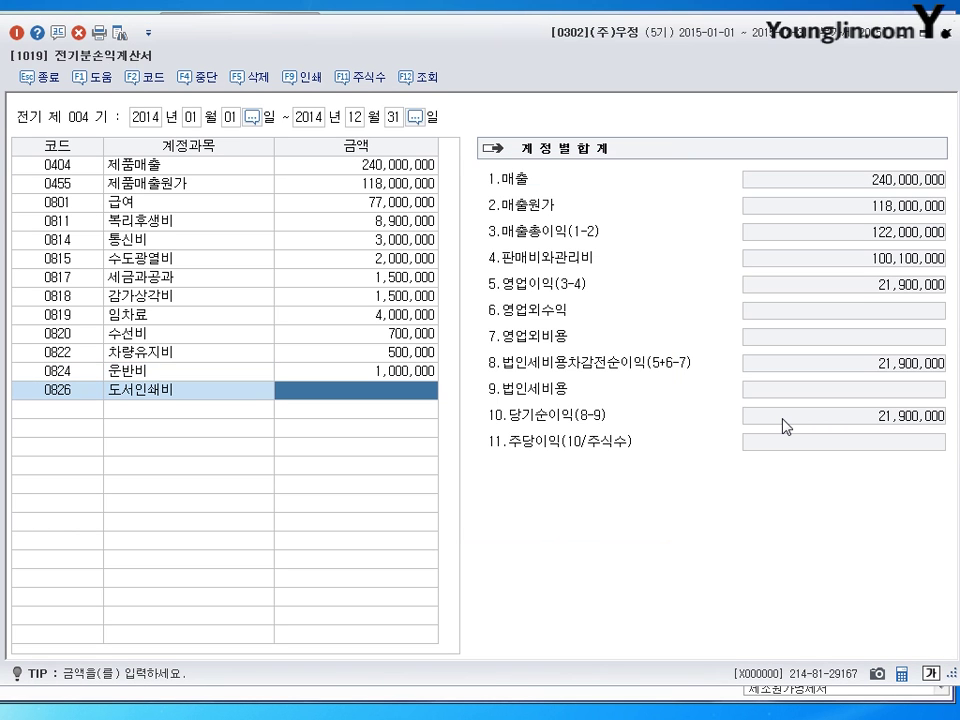
text(9000000)
key(Return)
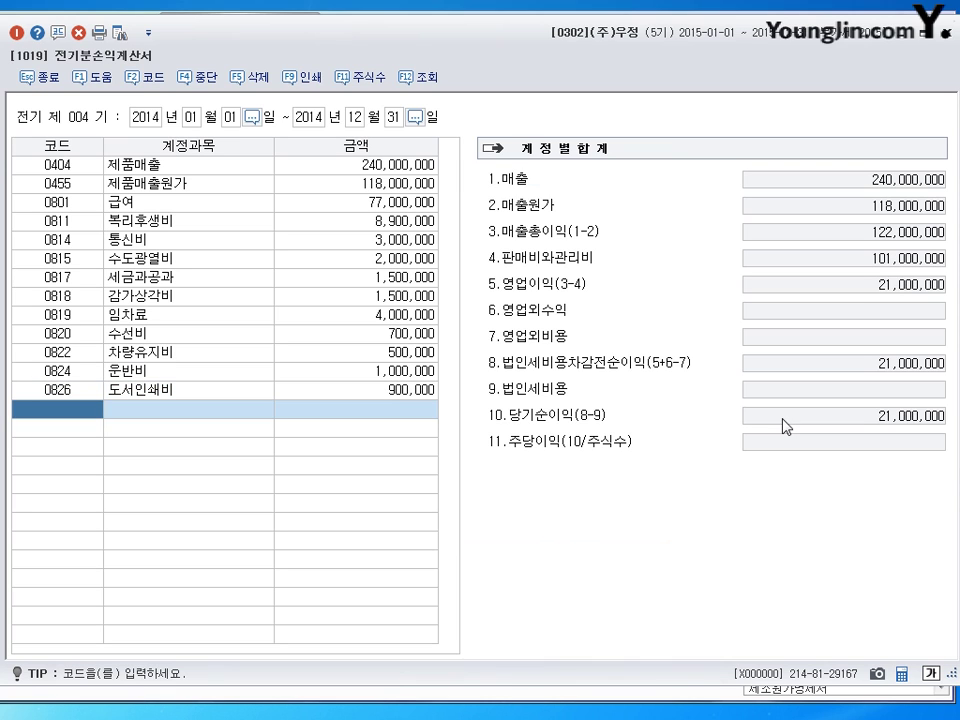
Look up the 수수료비용 account (0831) and enter it with an amount of 1,000,000.
text(수수료)
key(Return)
key(Return)
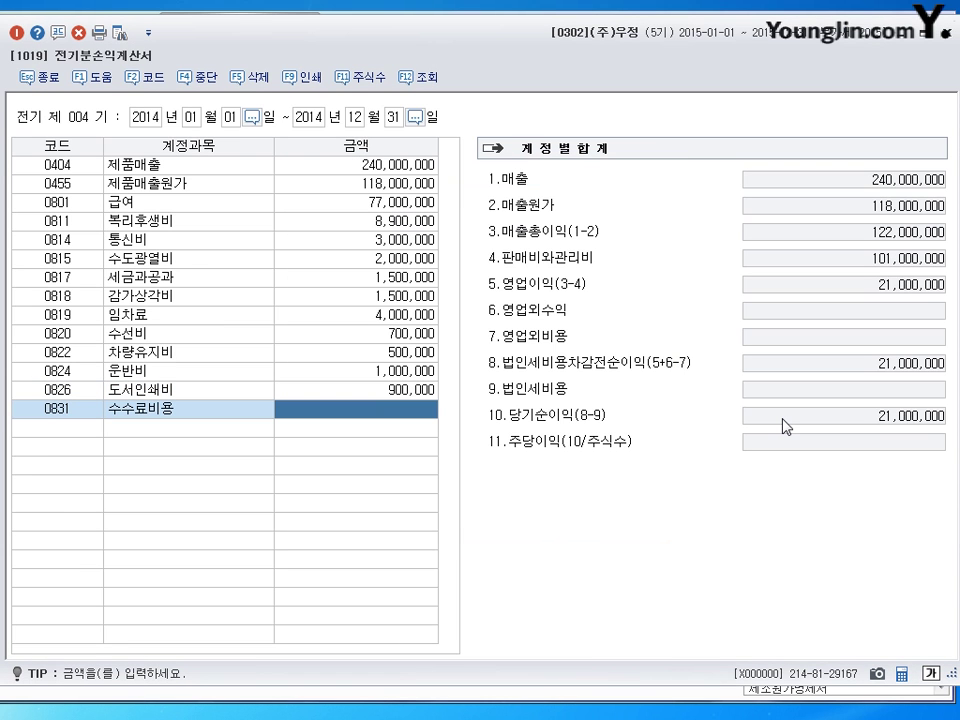
text(1000000)
key(Return)
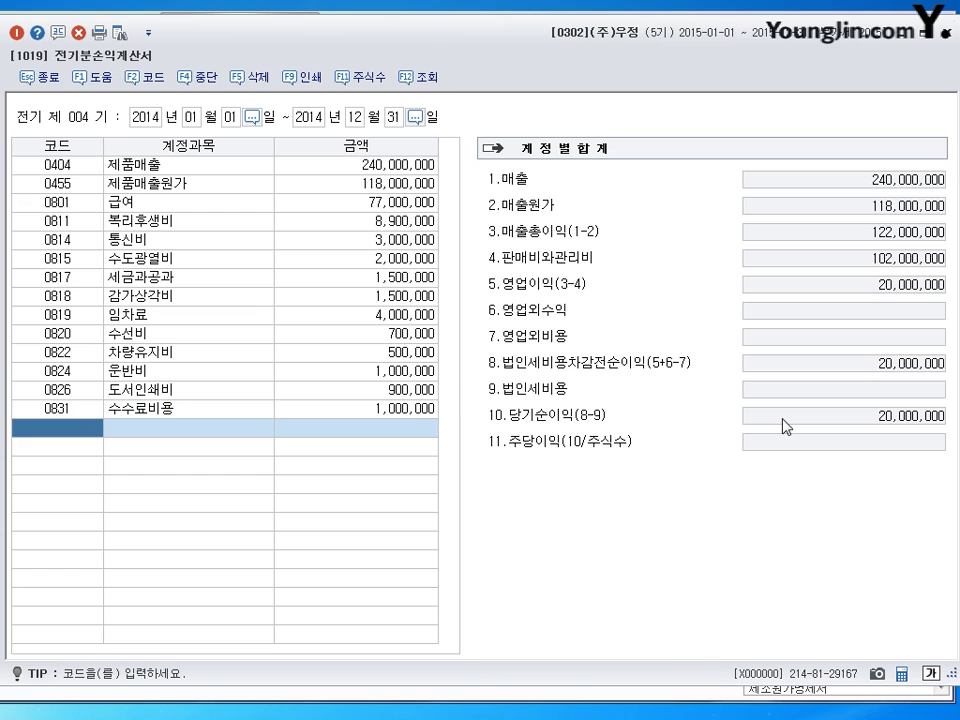
Look up the 잡비 account (0848) and enter it with an amount of 500,000.
text(잡비)
key(Return)
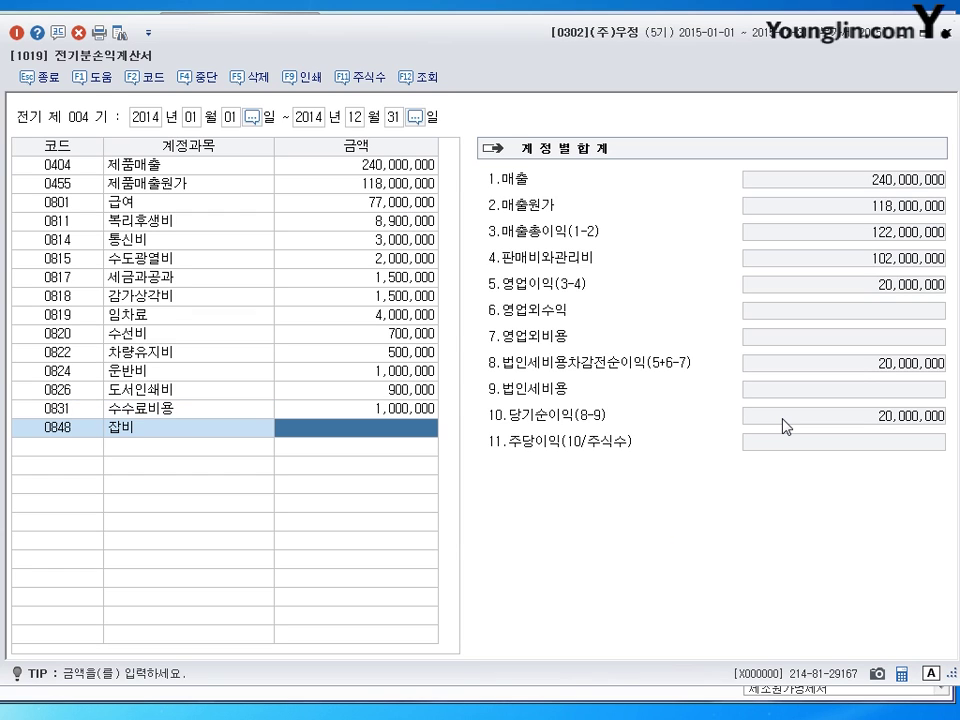
text(5000000)
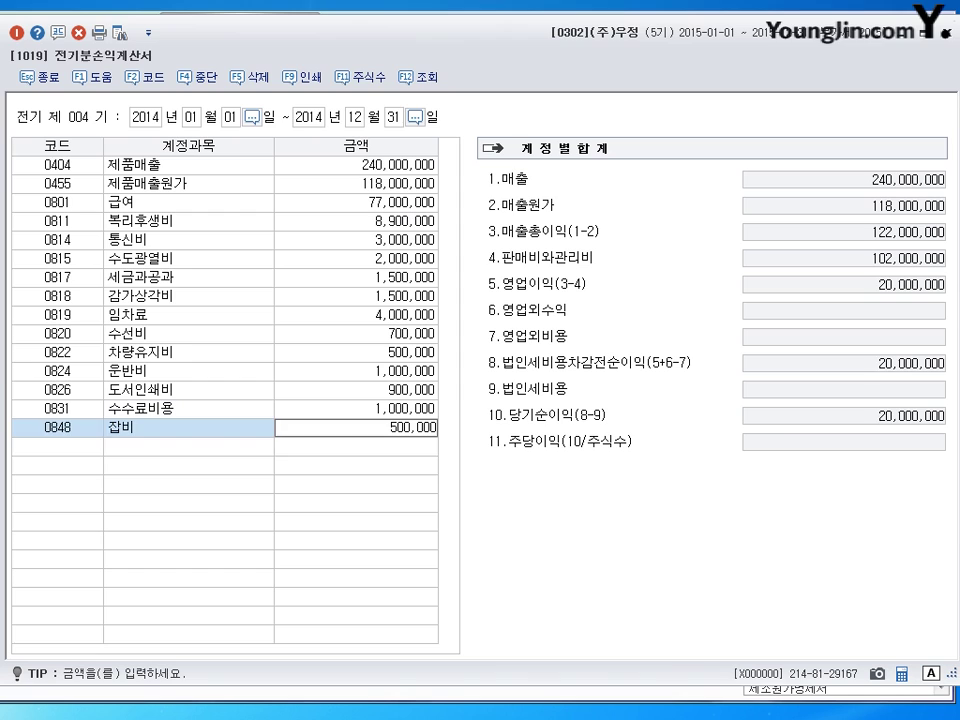
key(Return)
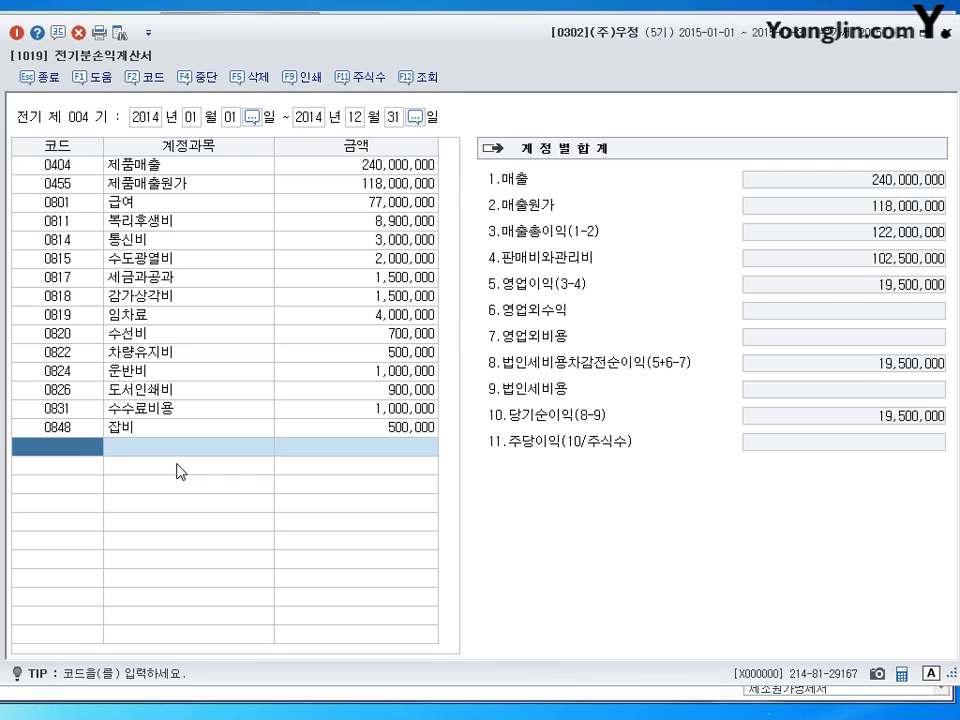
Look up the 이자수익 account (0901) and enter it with an amount of 500,000.
text(이자)
key(Return)
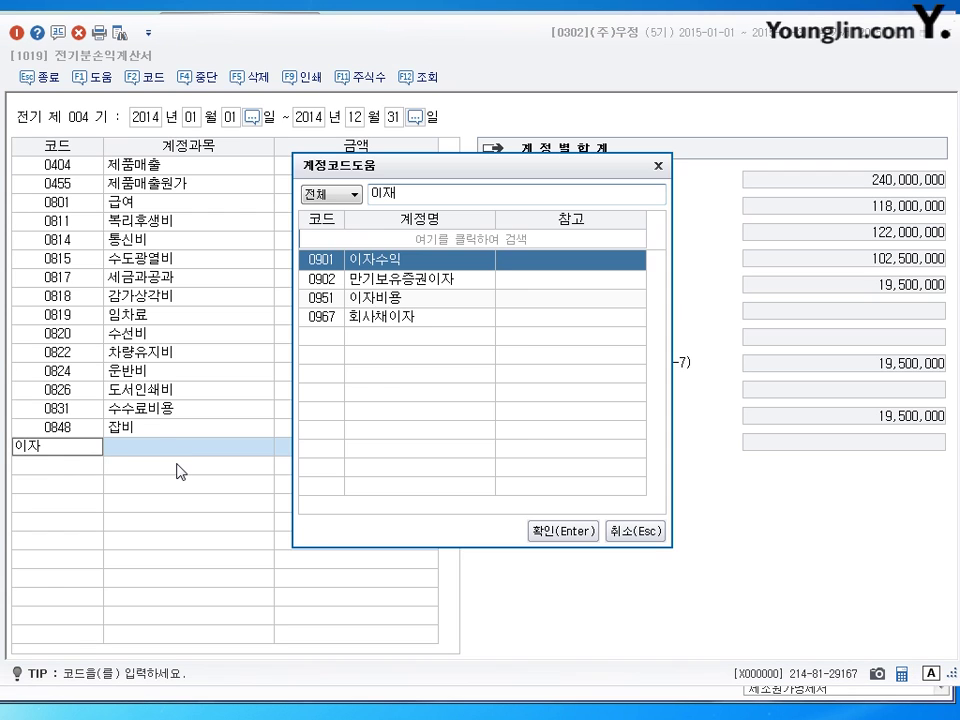
key(Return)
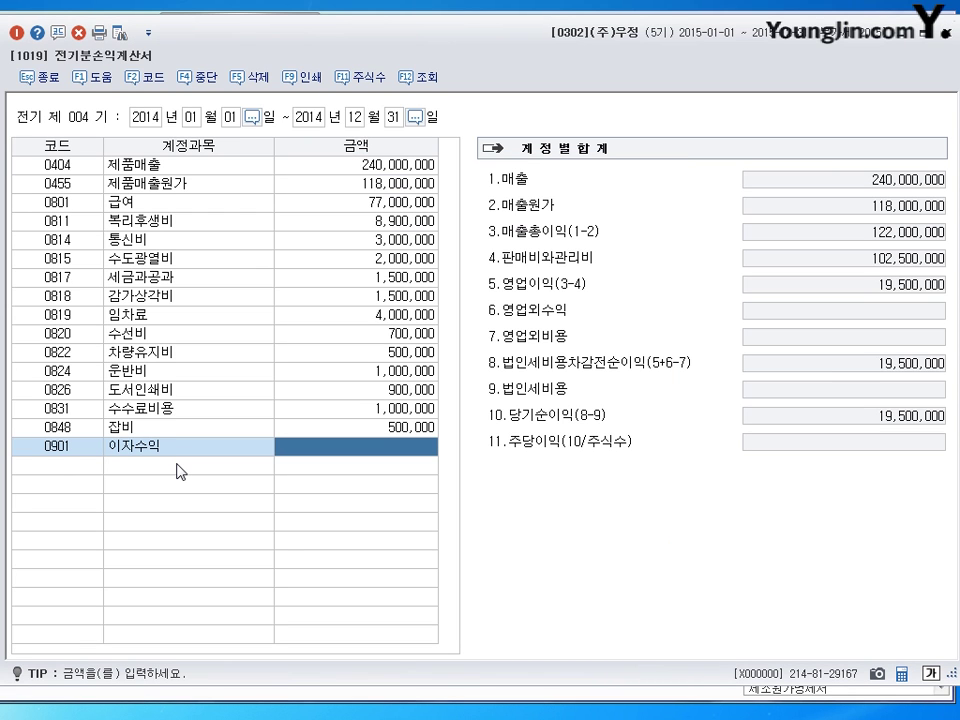
text(500000)
key(Return)
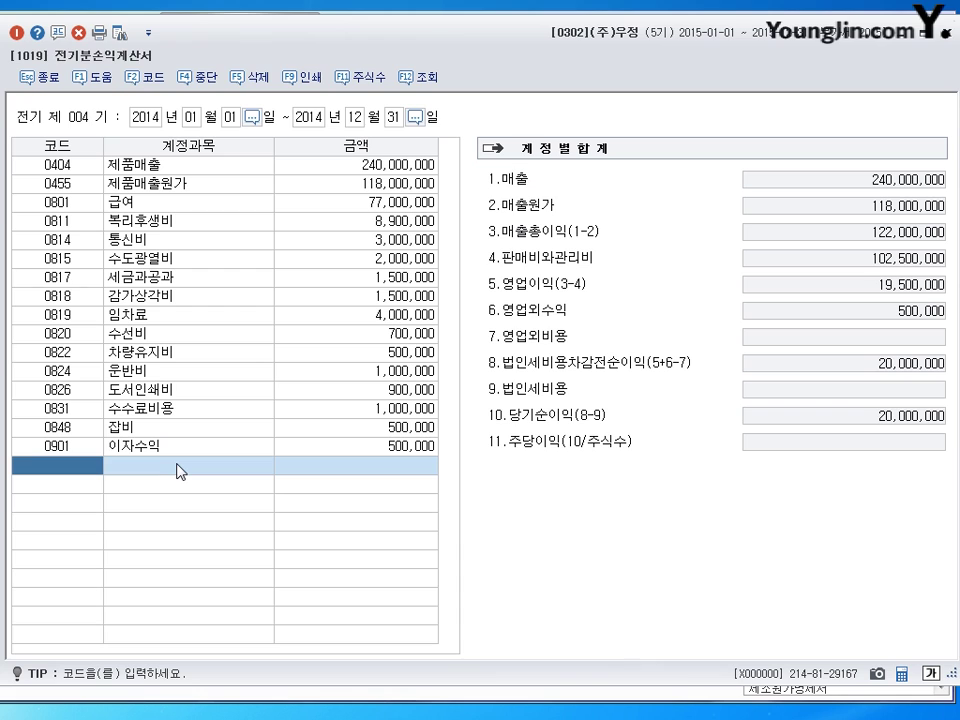
Look up the 이자비용 account (0951) and enter it with an amount of 5,000,000.
text(이자)
key(Return)
key(Down)
key(Down)
key(Return)
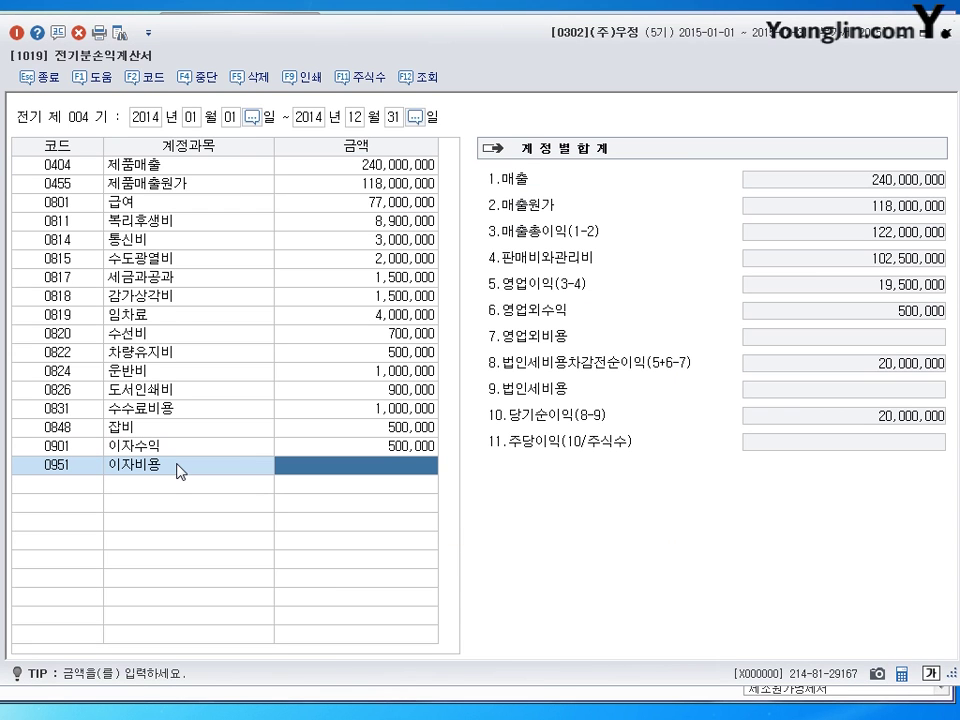
text(5000000)
key(Return)
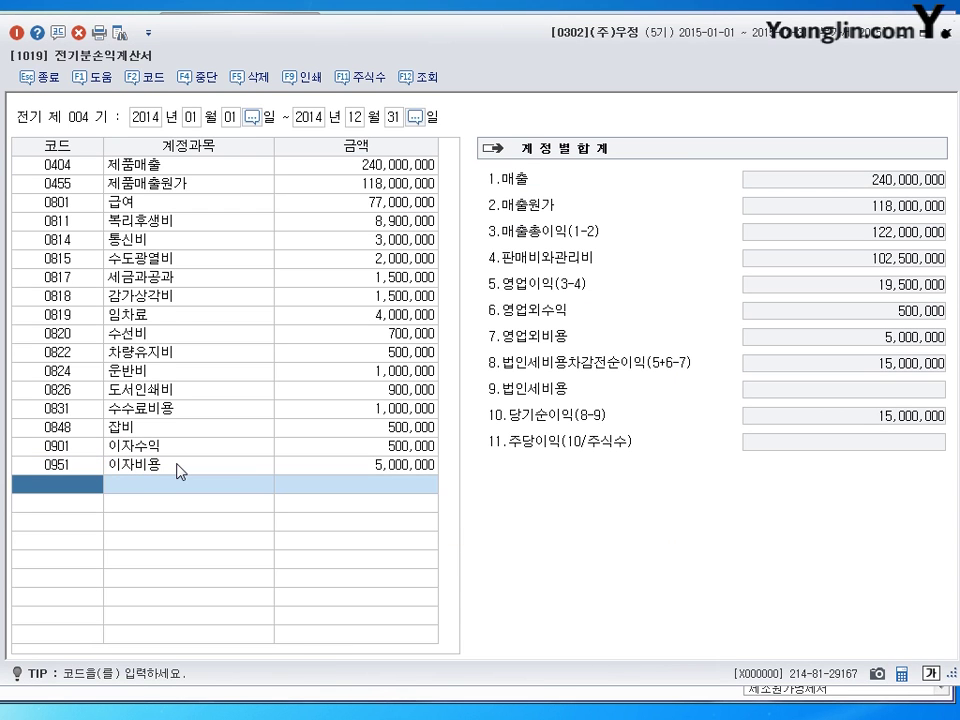
Look up the 잡손실 account (0980) and enter it with an amount of 1,000,000.
text(잡손)
key(Return)
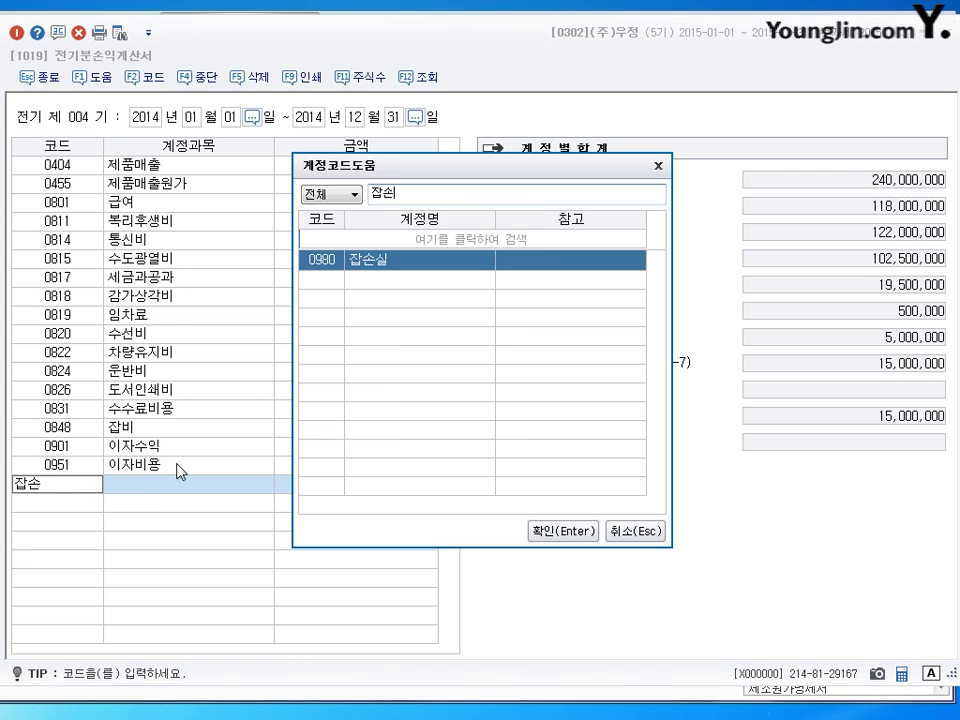
key(Return)
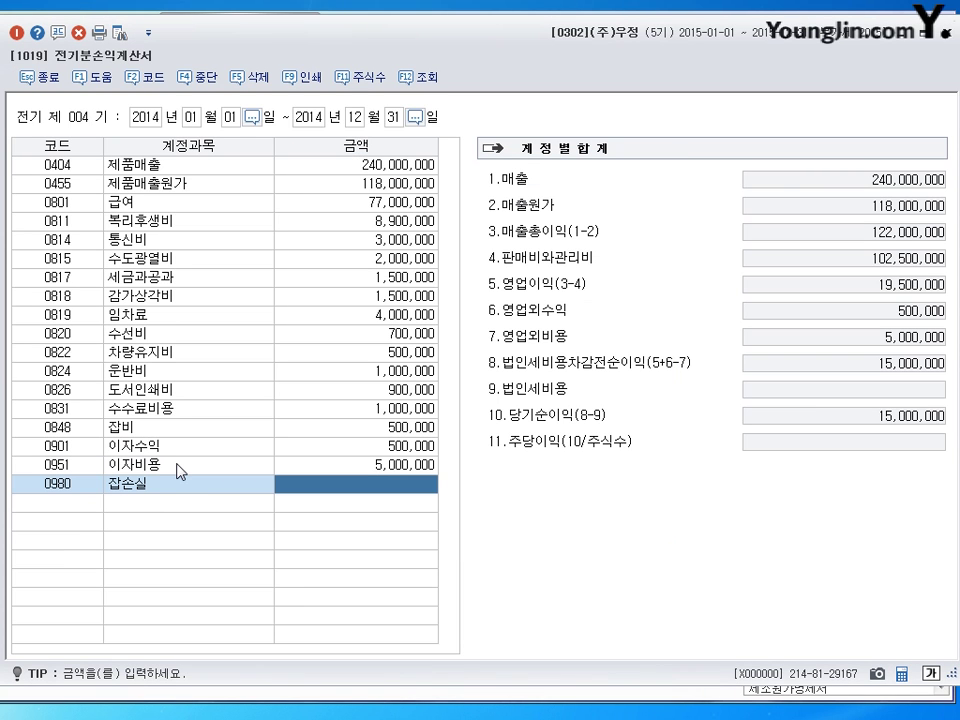
text(1000000)
key(Return)
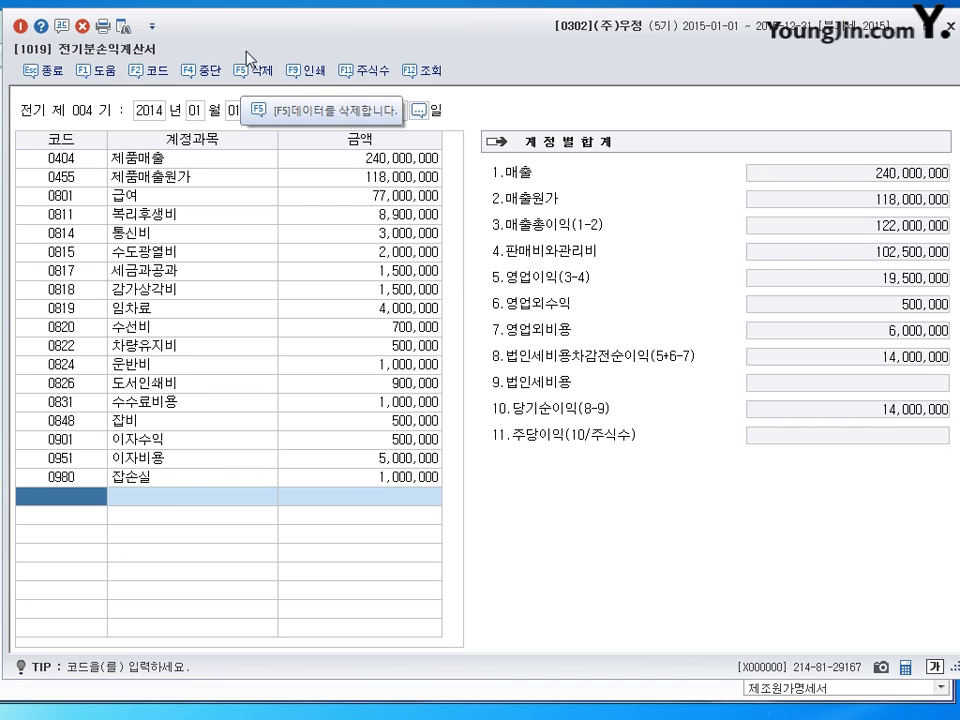
Review the entered amounts and the 매출원가 breakdown of the 제품매출원가 account, keeping its values as they are.
drag(257, 34, 259, 41)
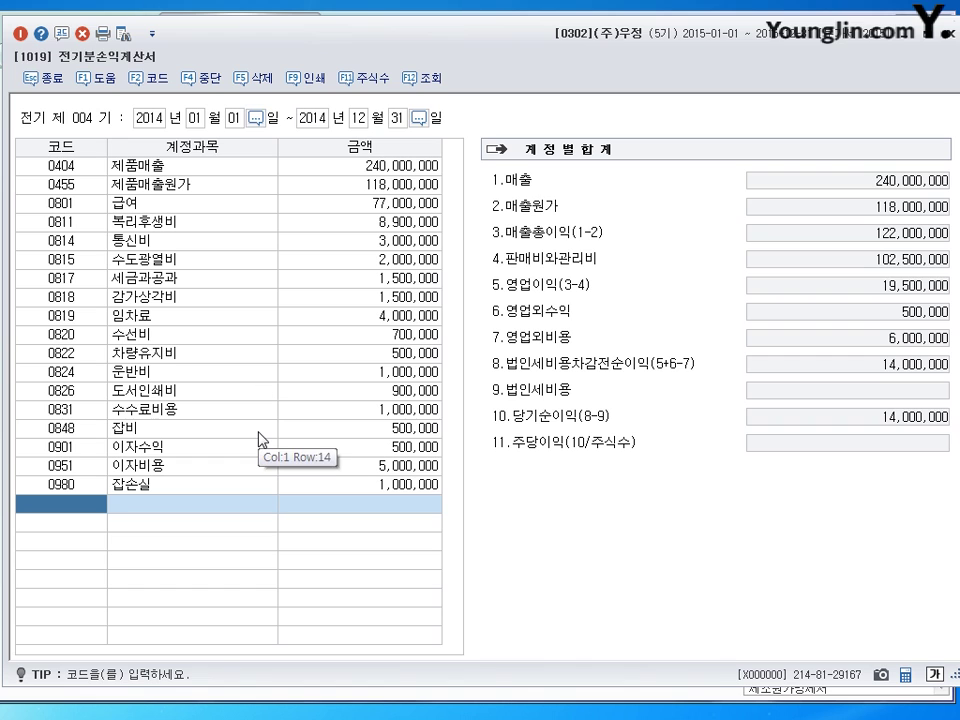
drag(410, 485, 290, 372)
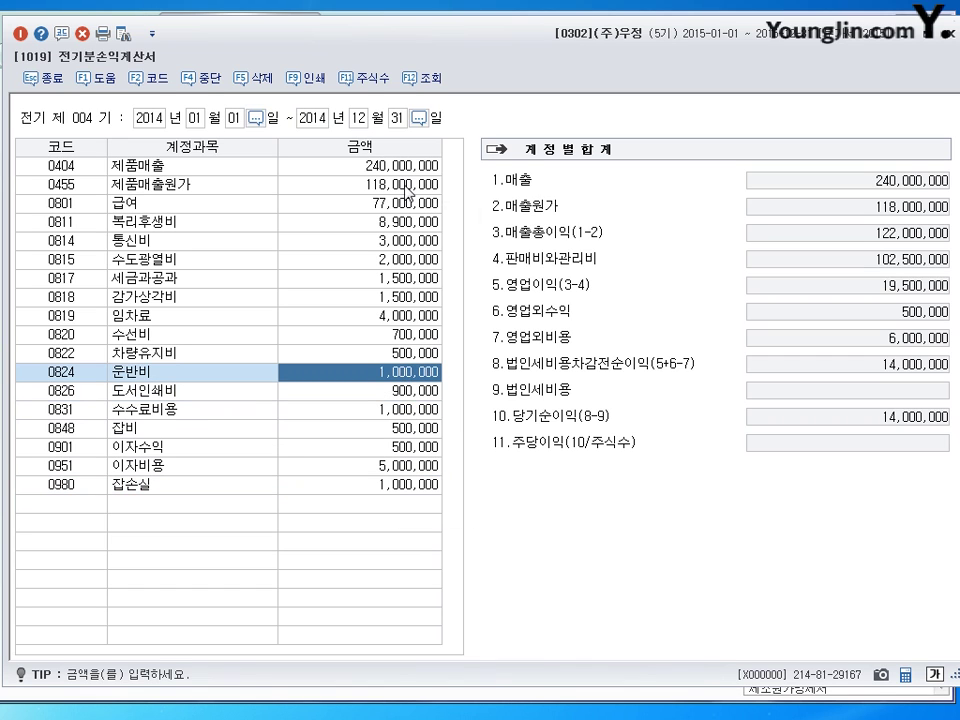
click(400, 186)
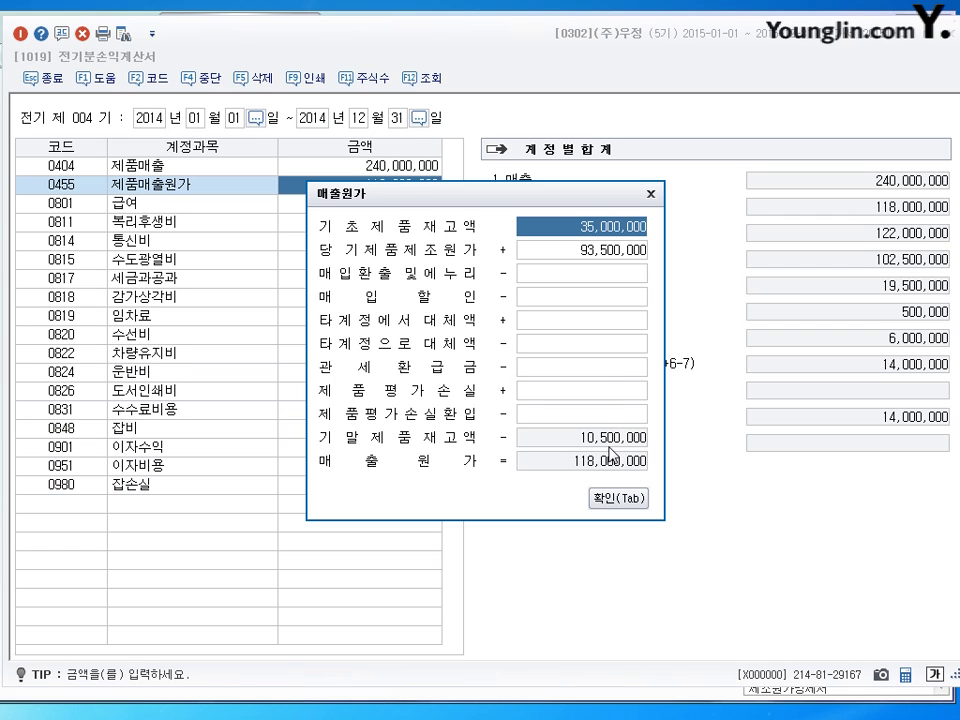
click(619, 503)
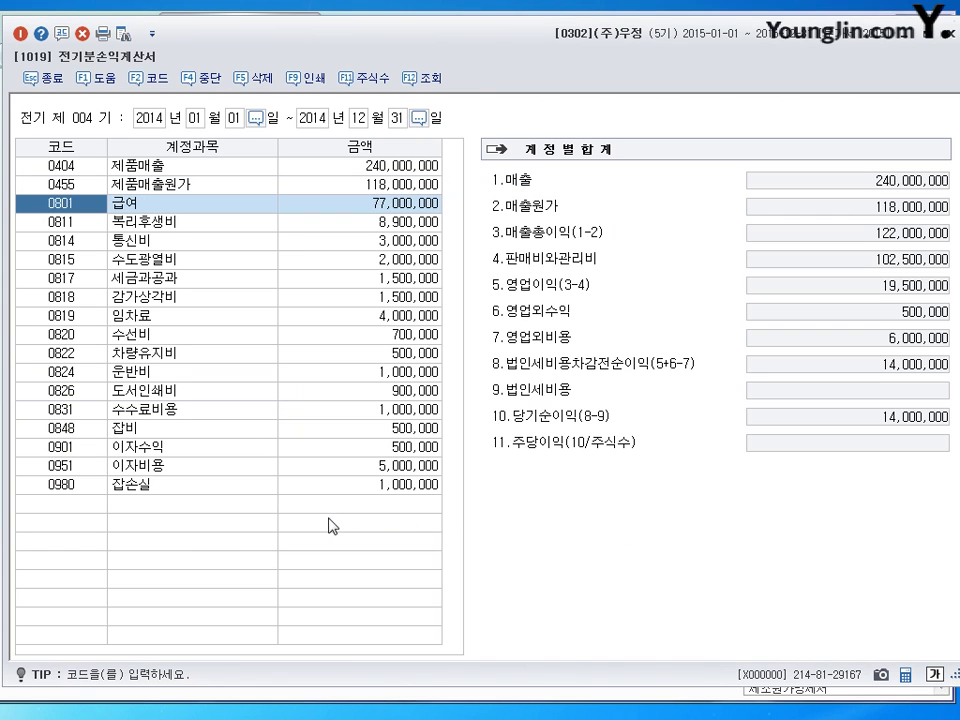